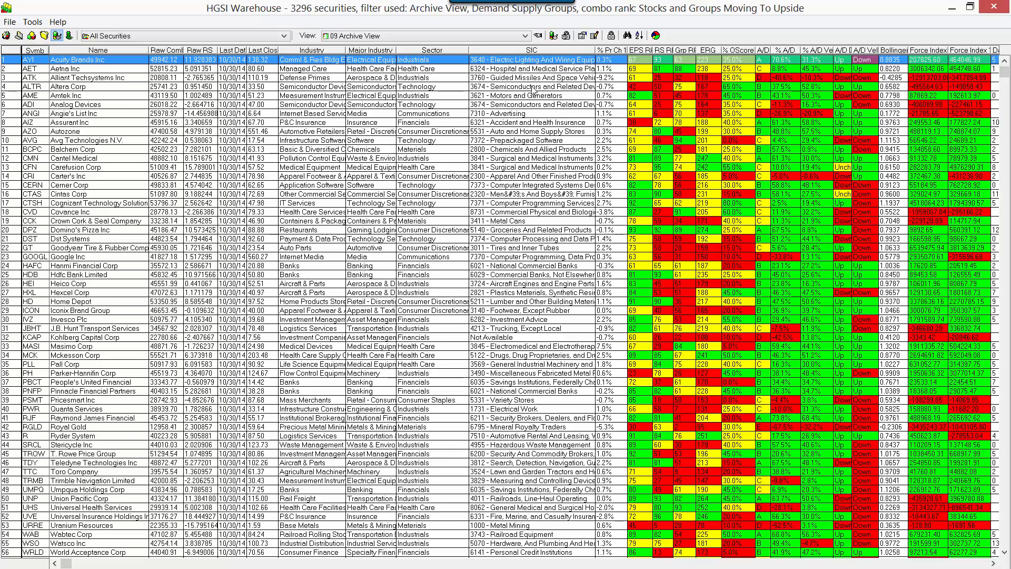
# Save the warehouse view as HTML to All Securities.htm in the Warehouse Exports folder, replacing the existing file
pyautogui.click(7, 24)
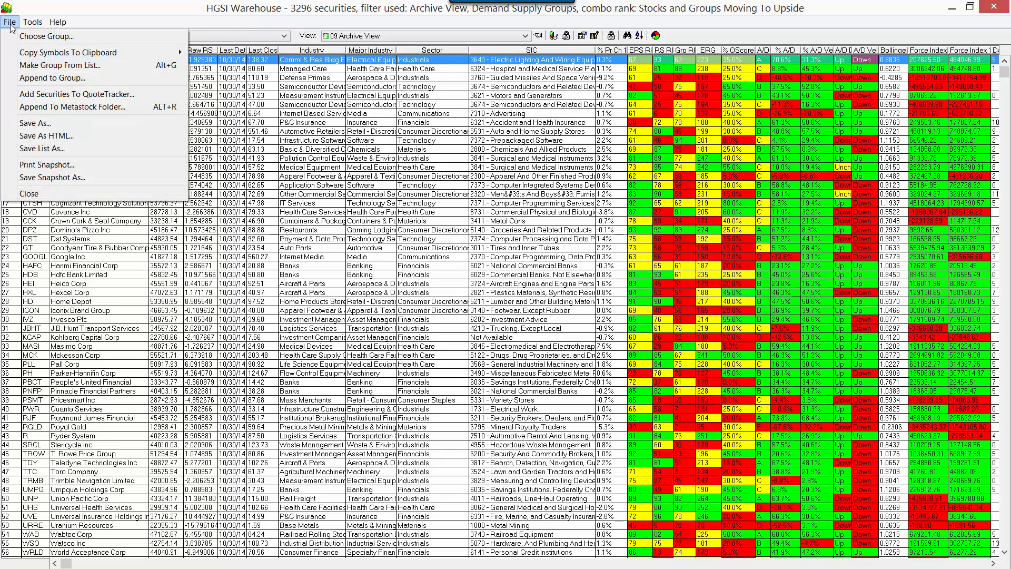
pyautogui.click(58, 137)
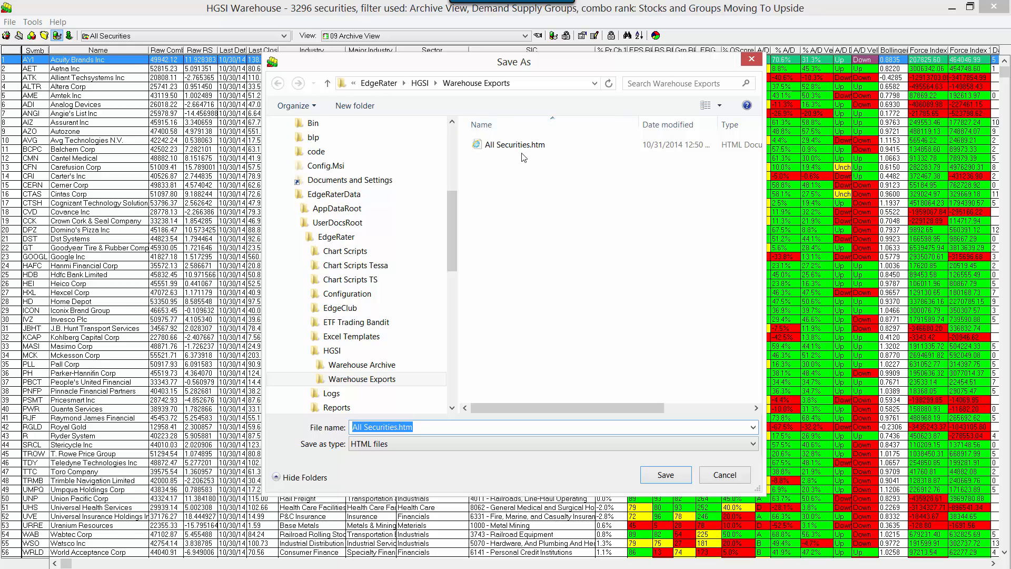
pyautogui.click(504, 150)
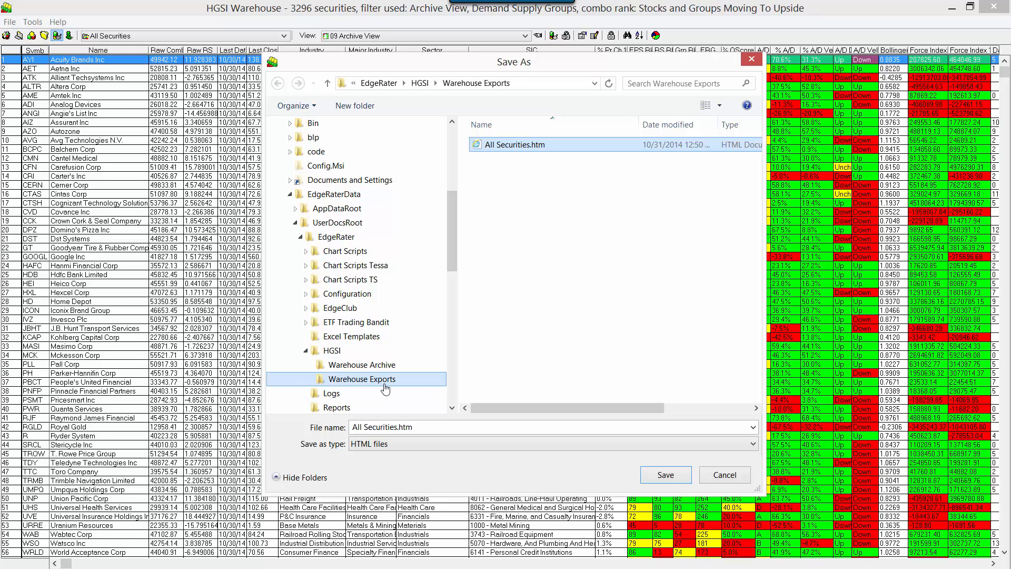
pyautogui.click(669, 475)
pyautogui.click(550, 292)
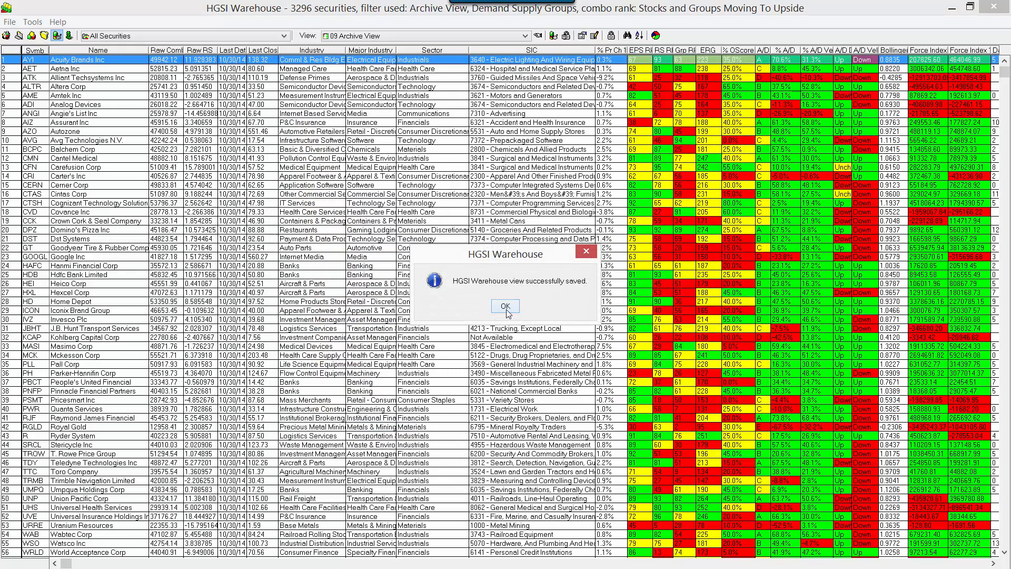
pyautogui.click(505, 306)
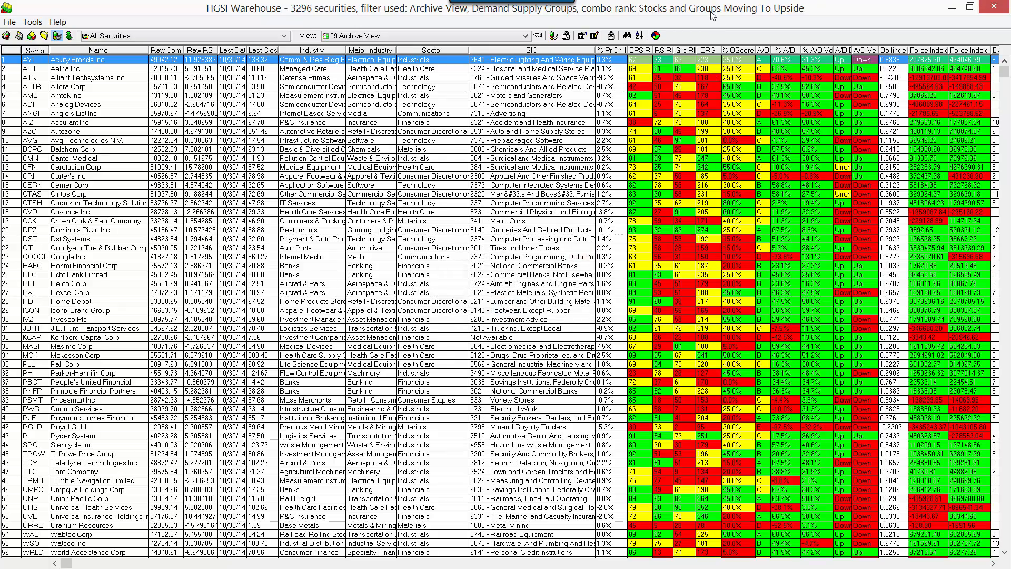
# Close the HGSI Warehouse, minimize HGSI, and reposition the File Explorer window showing the Warehouse Exports folder
pyautogui.hotkey('alt', 'F4')
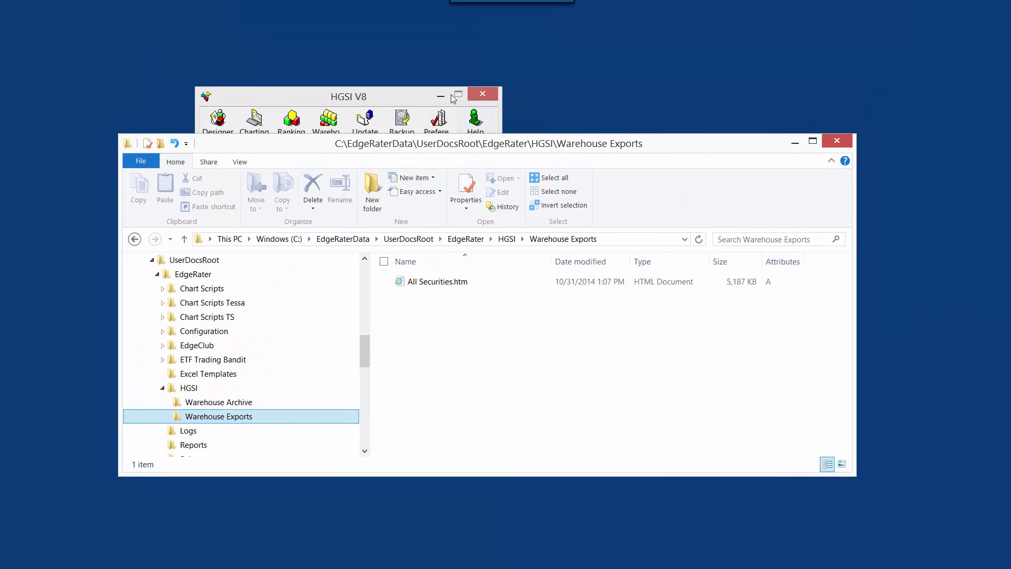
pyautogui.click(440, 94)
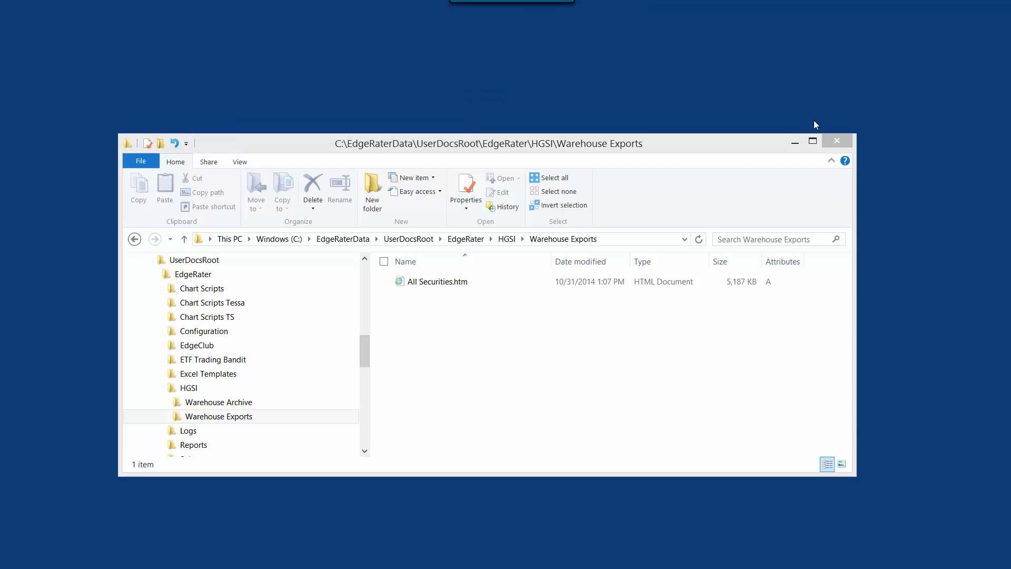
pyautogui.moveTo(688, 152); pyautogui.dragTo(637, 78)
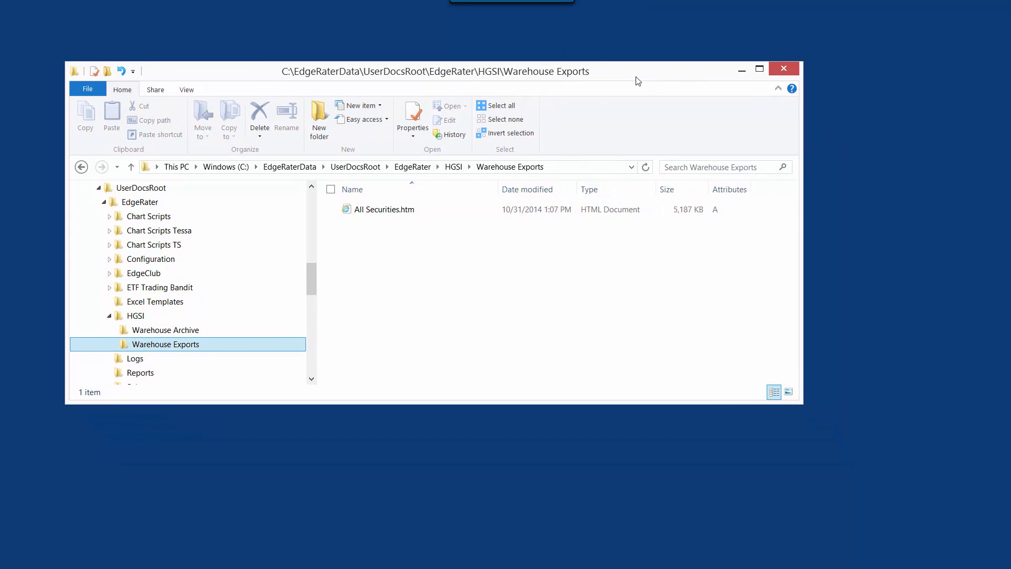
# Open the exported All Securities.htm in the browser, enlarge its window to examine the table, and close it
pyautogui.doubleClick(388, 210)
pyautogui.moveTo(678, 24); pyautogui.dragTo(623, 27)
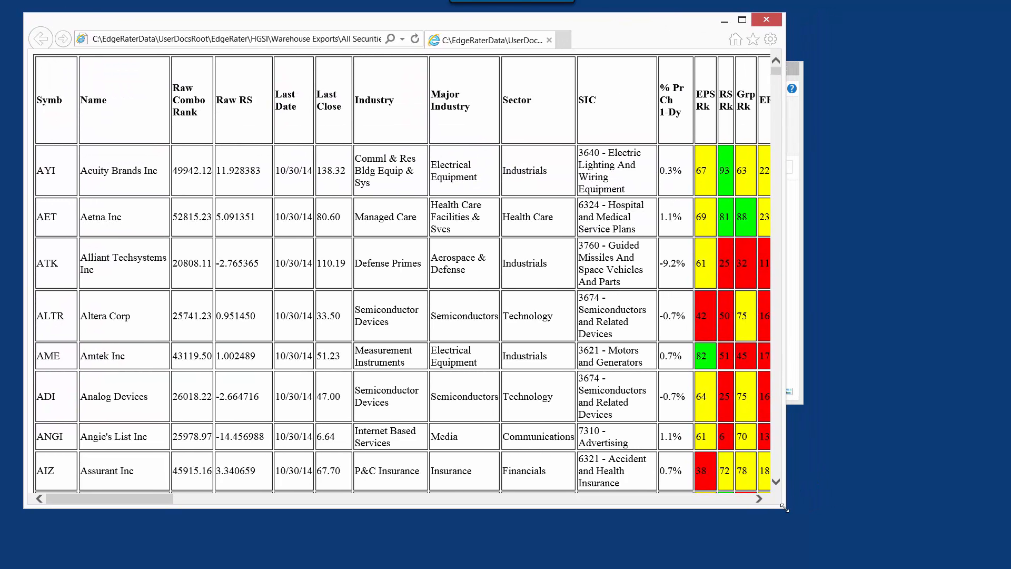
pyautogui.moveTo(784, 507); pyautogui.dragTo(935, 538)
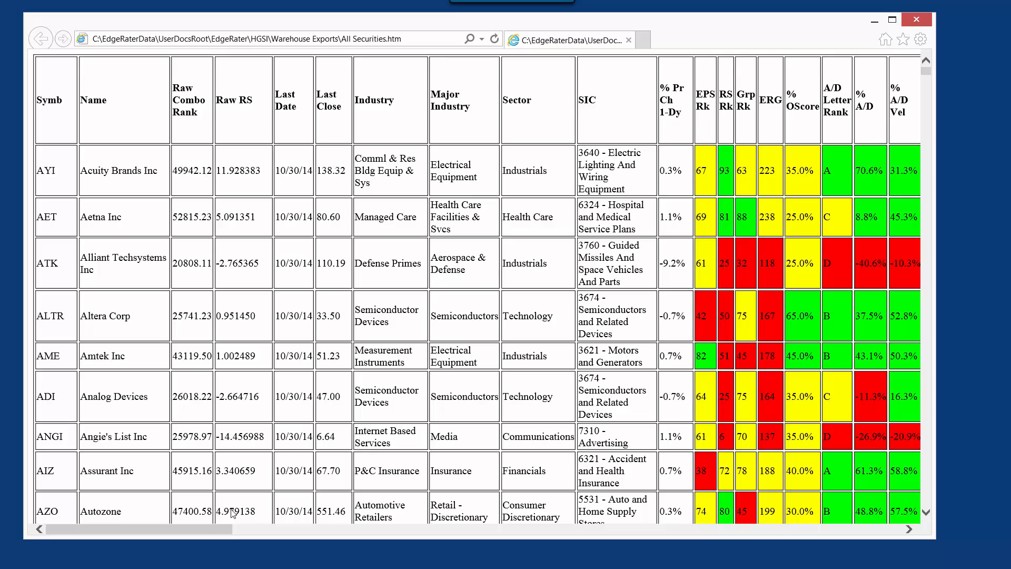
pyautogui.moveTo(206, 527); pyautogui.dragTo(158, 540)
pyautogui.moveTo(925, 72)
pyautogui.mouseDown()
pyautogui.moveTo(935, 205)
pyautogui.moveTo(928, 368)
pyautogui.moveTo(928, 64)
pyautogui.mouseUp()
pyautogui.click(919, 22)
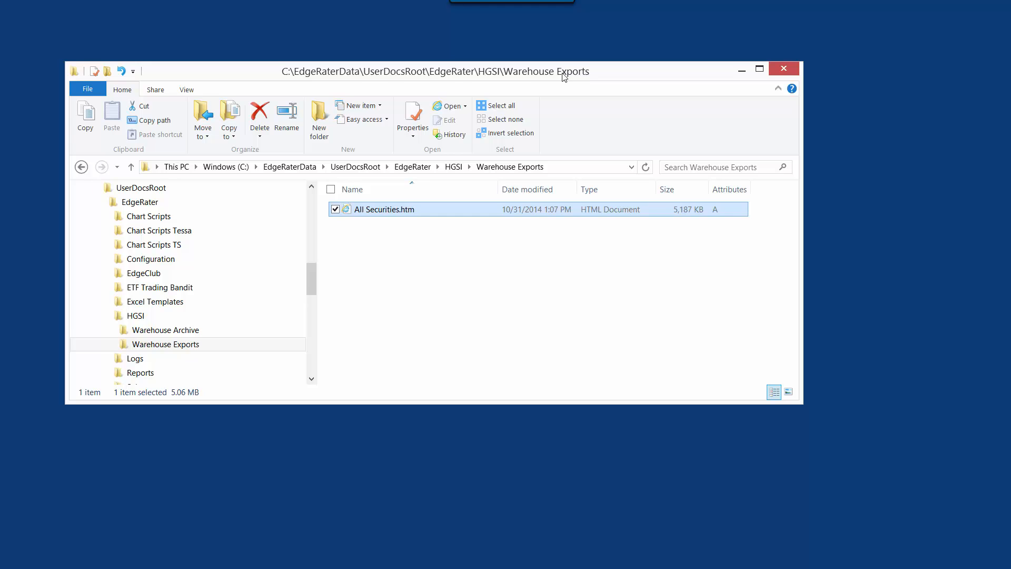
# Move the File Explorer window aside, switch to EdgeRater, and maximize its window
pyautogui.moveTo(564, 77); pyautogui.dragTo(554, 79)
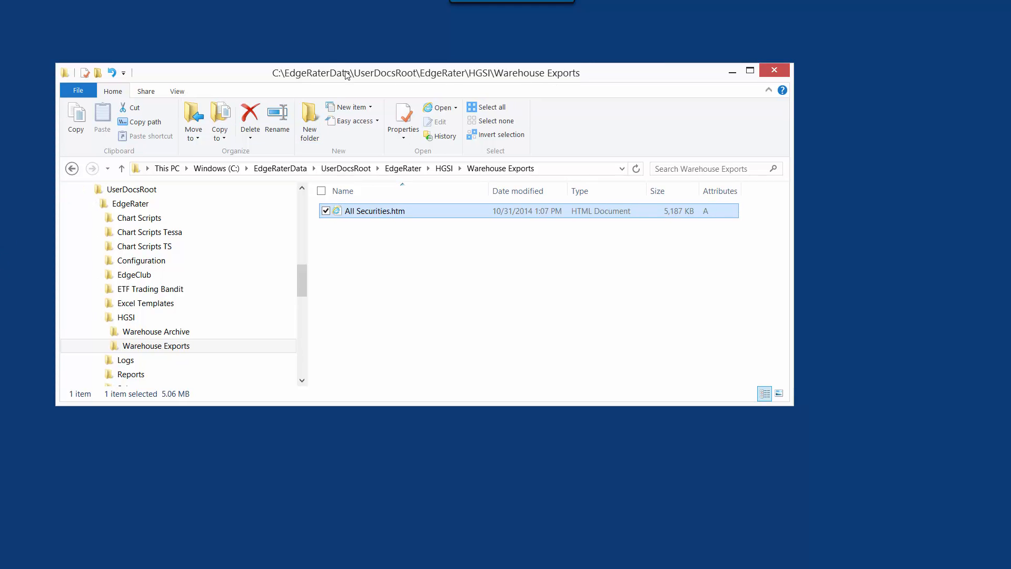
pyautogui.moveTo(341, 74); pyautogui.dragTo(565, 75)
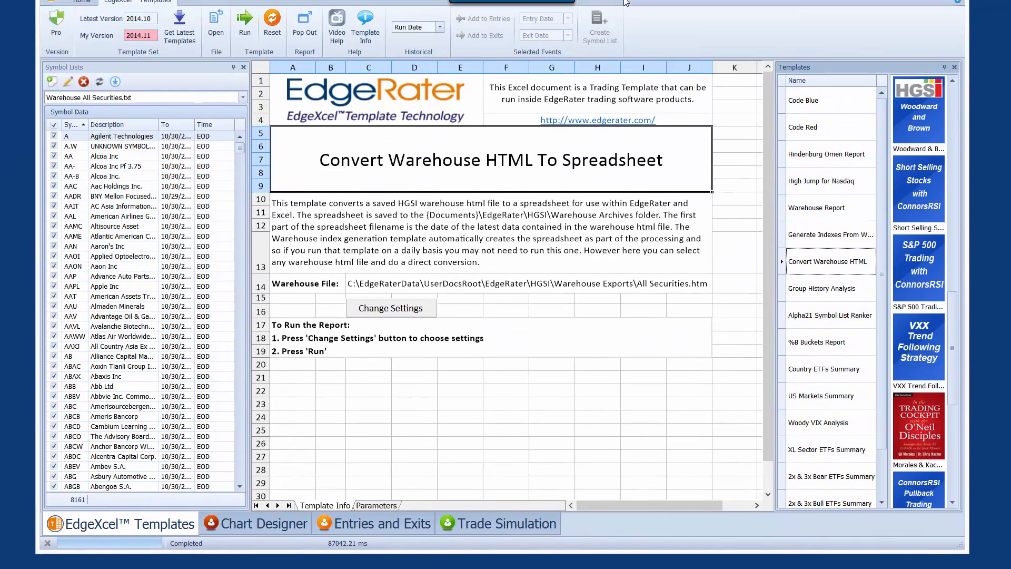
pyautogui.moveTo(623, 0); pyautogui.dragTo(615, 8)
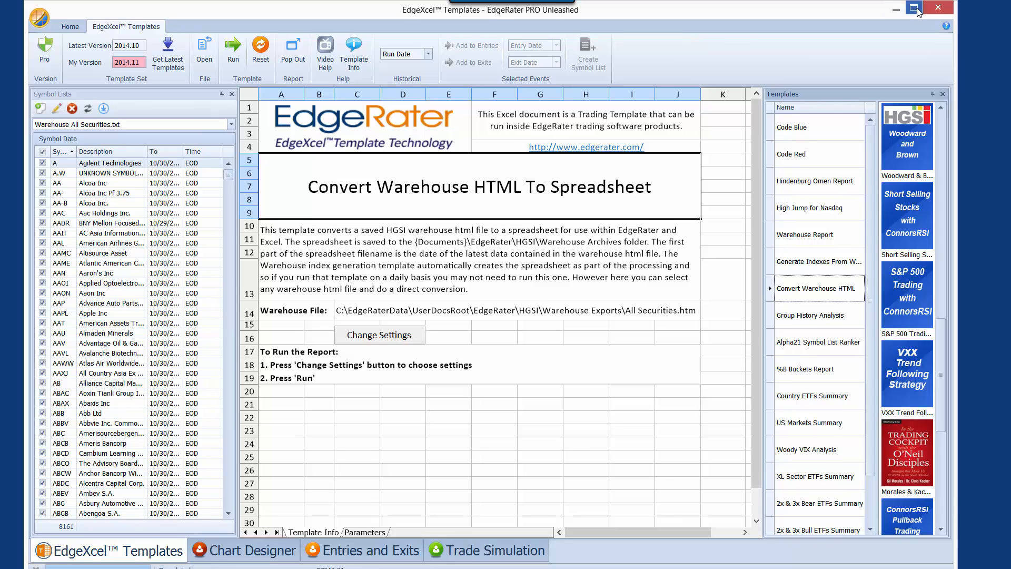
pyautogui.click(913, 5)
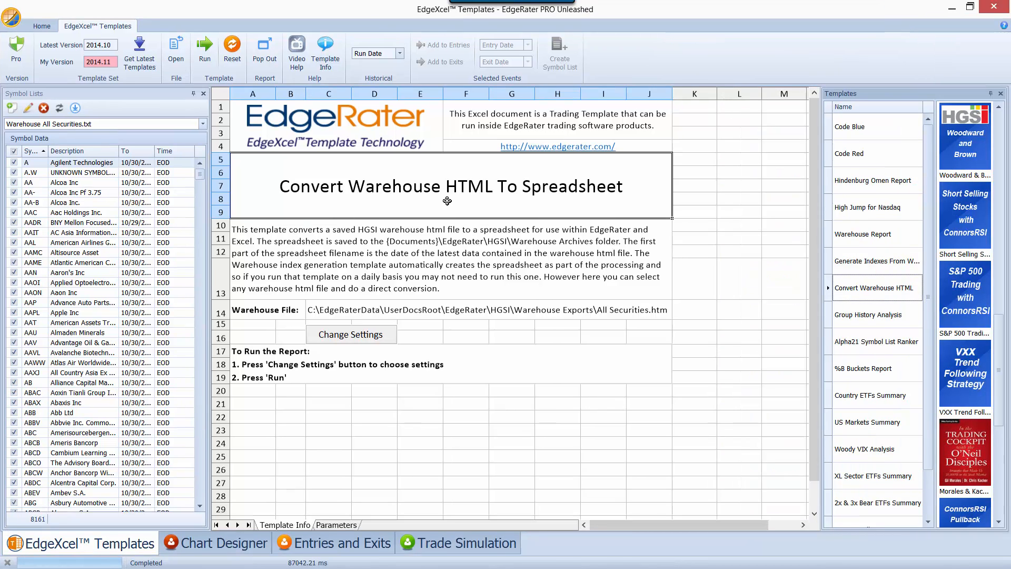
# Accept All Securities.htm in Warehouse Exports as the warehouse file and run the Convert Warehouse HTML To Spreadsheet template
pyautogui.click(367, 339)
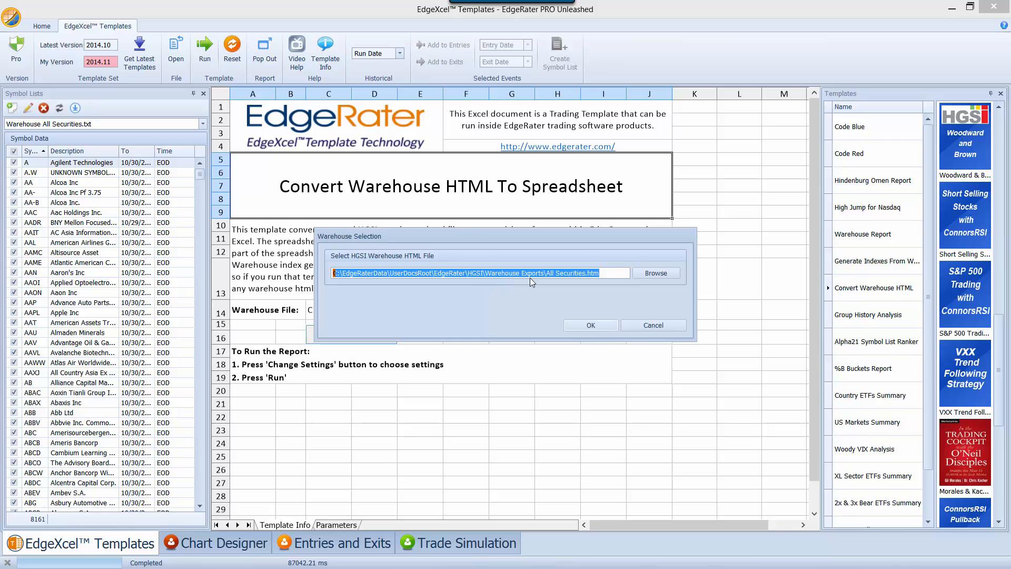
pyautogui.click(605, 325)
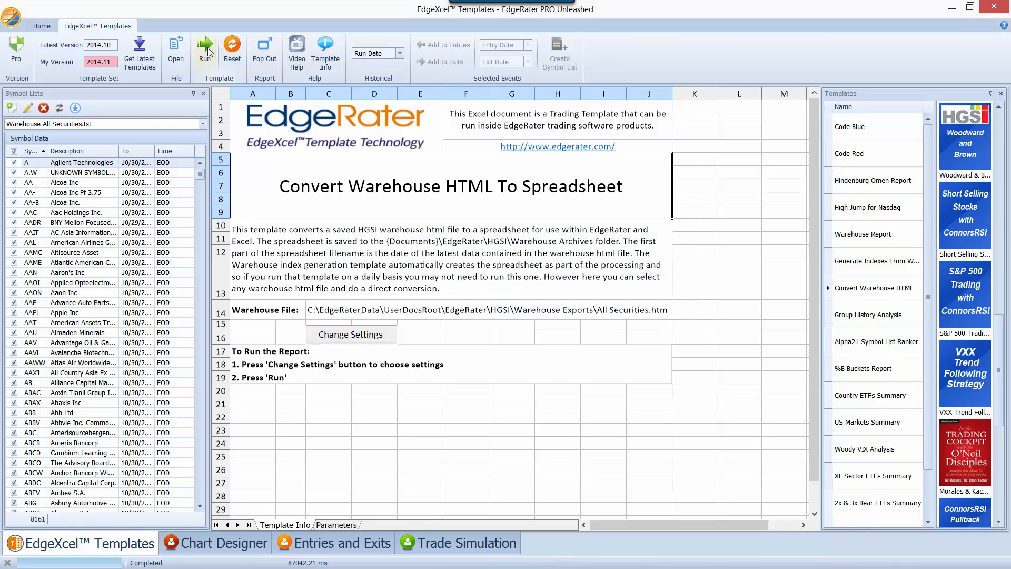
pyautogui.click(208, 50)
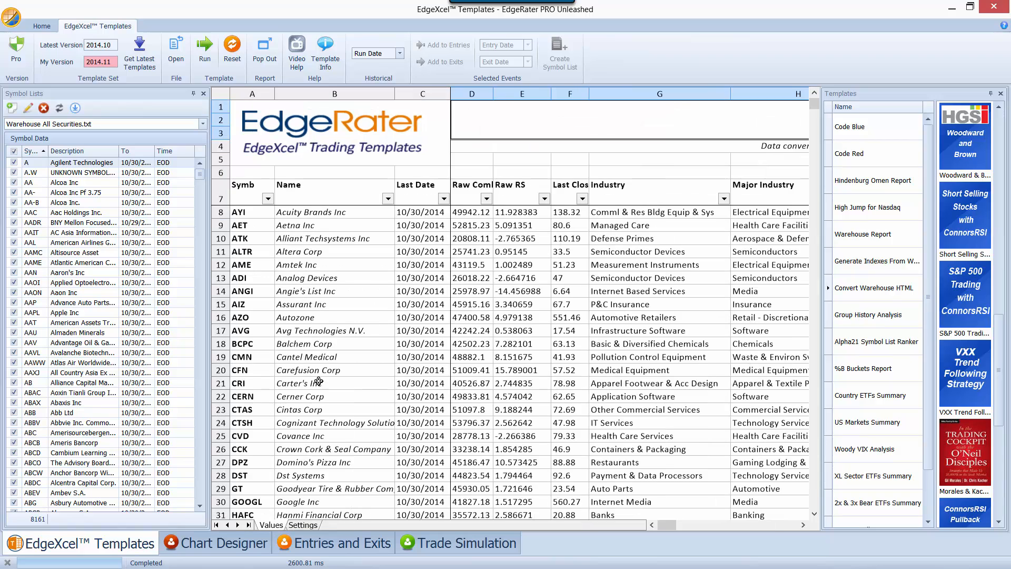
# Auto-hide the Symbol Lists and Templates panes and look across the columns of the converted warehouse data
pyautogui.click(193, 93)
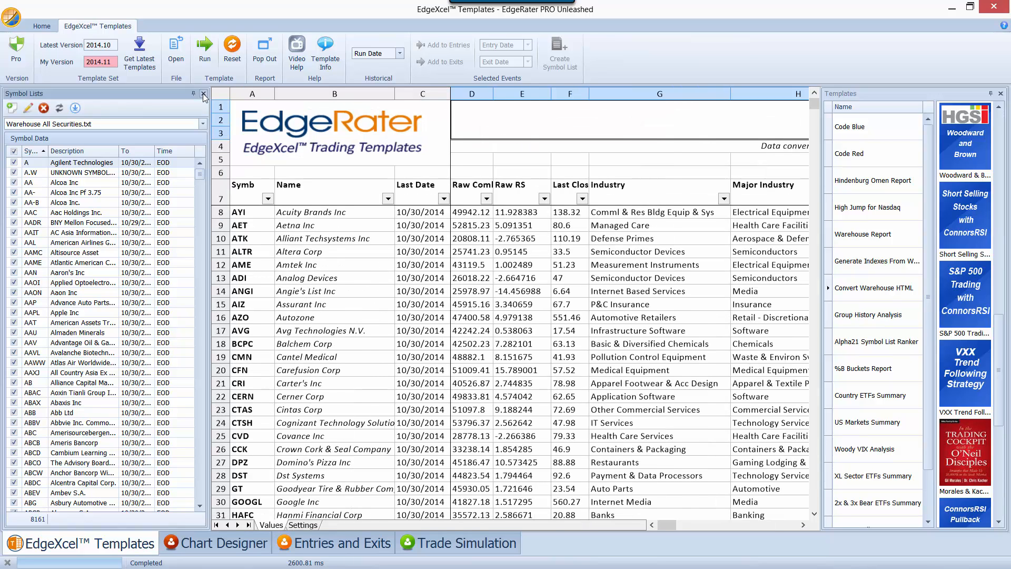
pyautogui.click(991, 93)
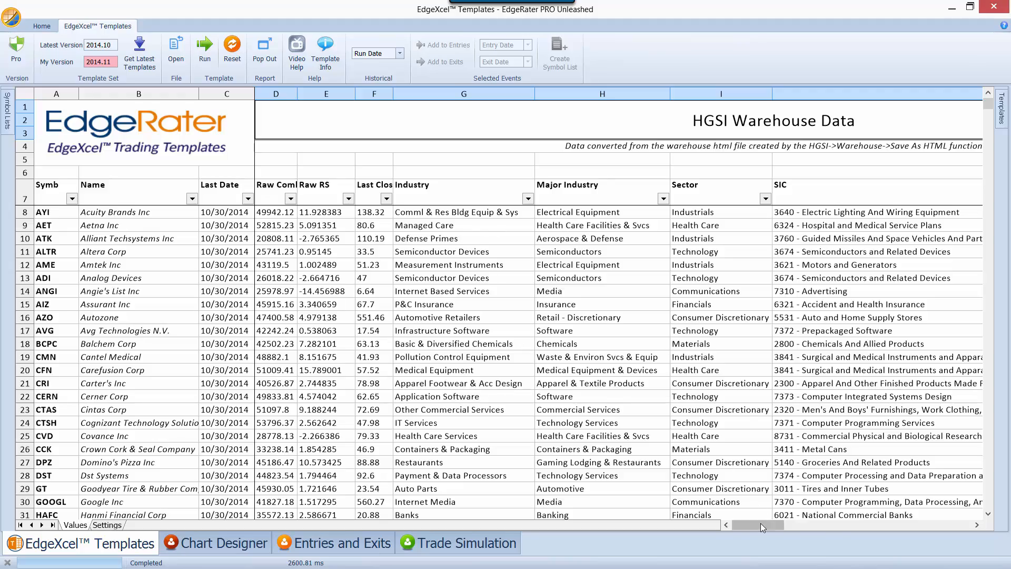
pyautogui.hscroll(1, 813, 527)
pyautogui.hscroll(20, 813, 528)
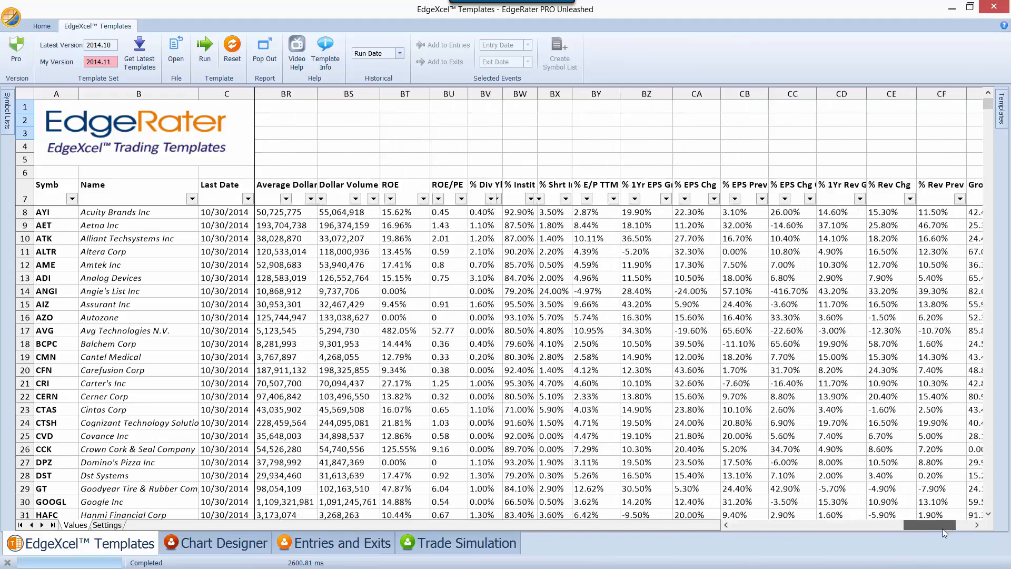
pyautogui.moveTo(899, 526); pyautogui.dragTo(734, 526)
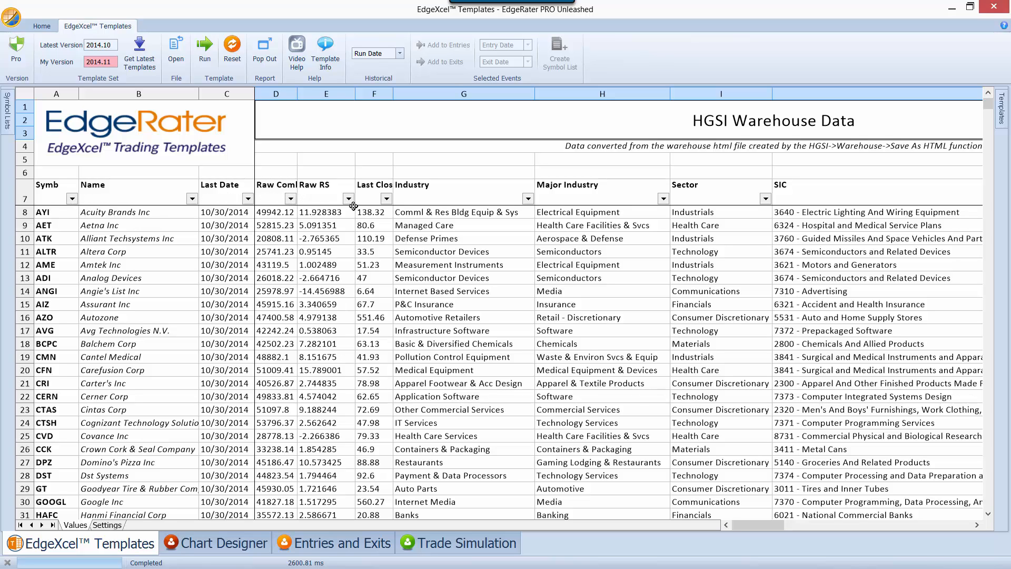
# Filter the Major Industry column to Banking only and look through the matching securities
pyautogui.click(664, 199)
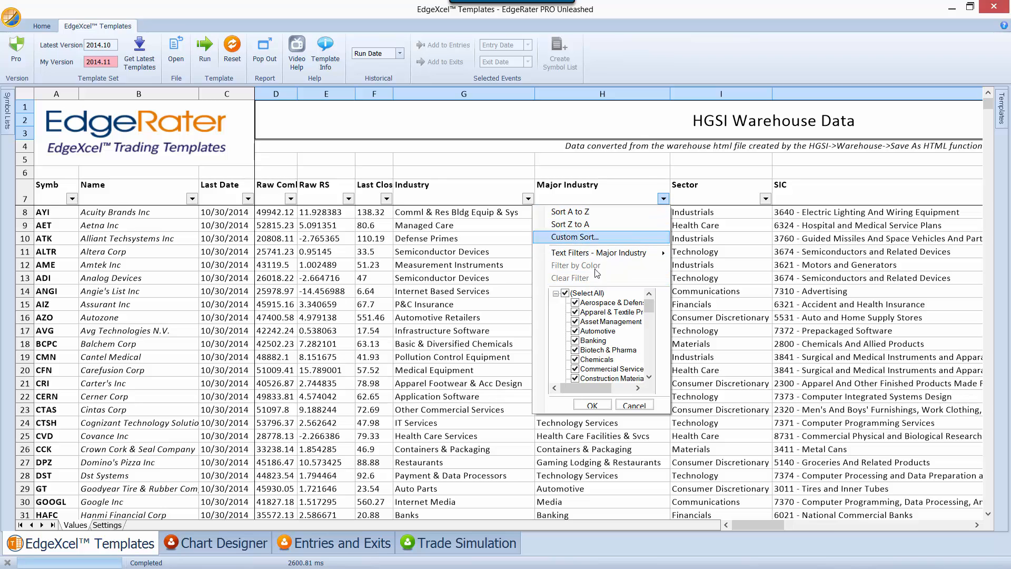
pyautogui.click(565, 293)
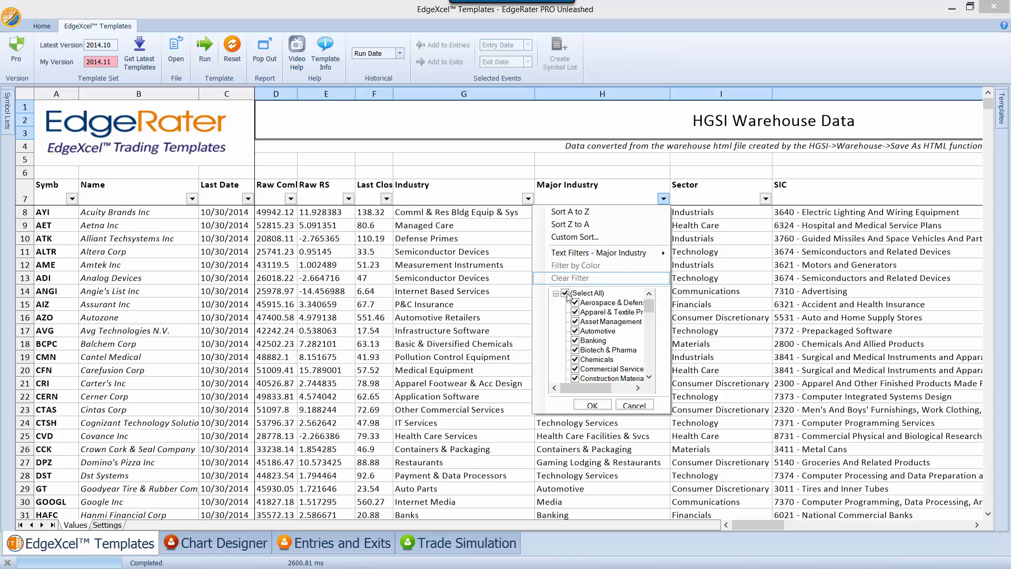
pyautogui.click(574, 341)
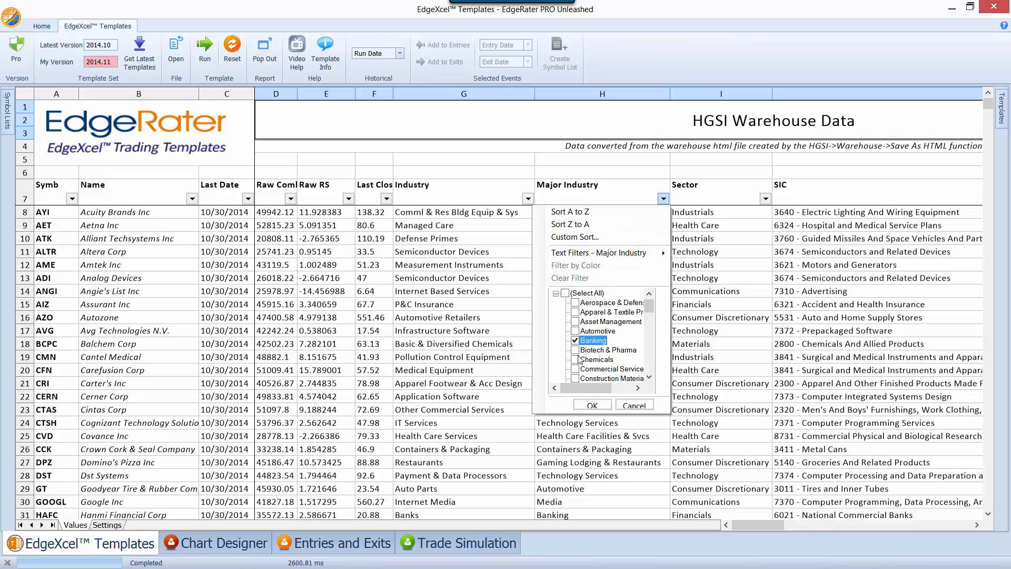
pyautogui.click(592, 405)
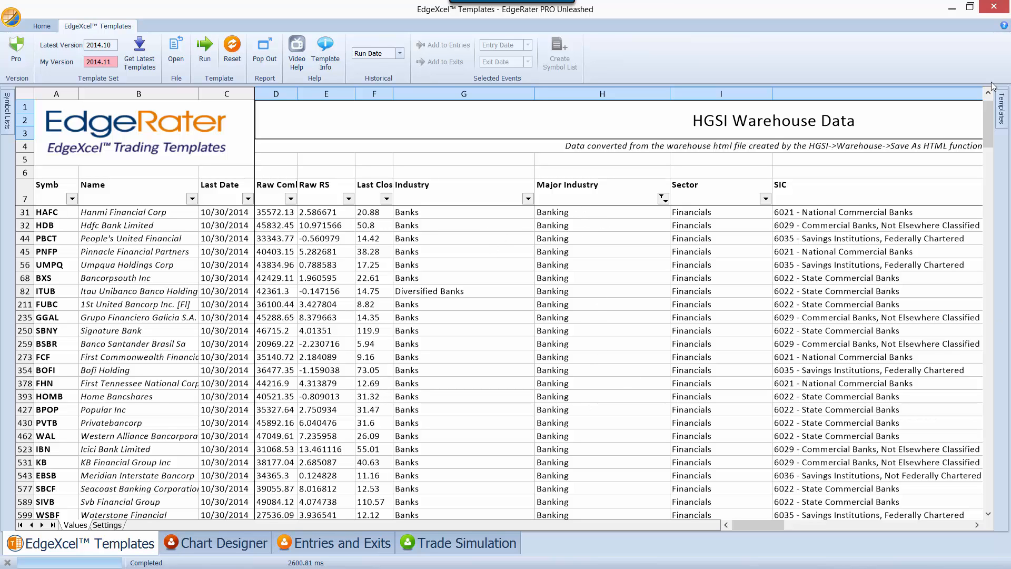
pyautogui.moveTo(989, 121); pyautogui.dragTo(989, 163)
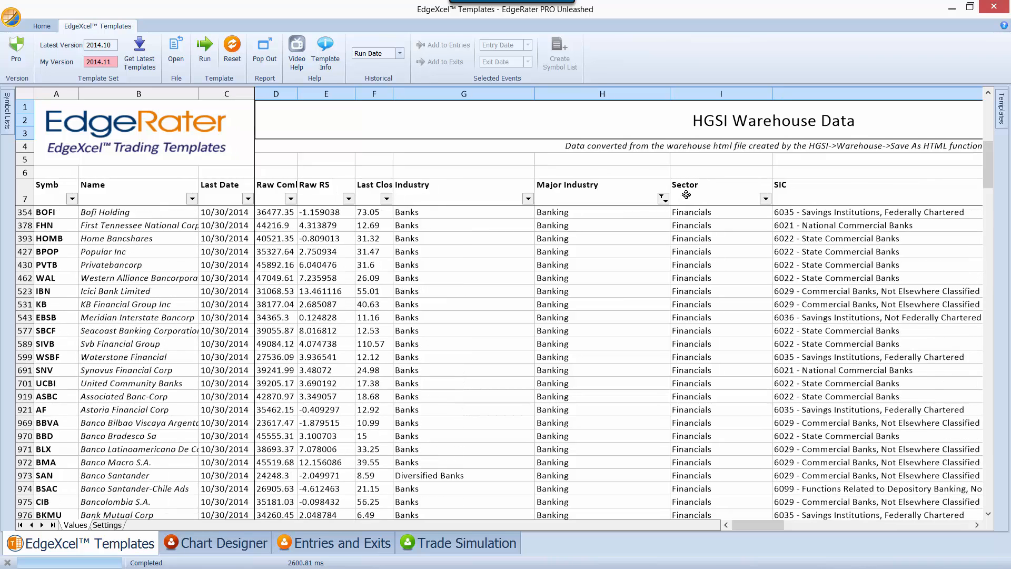
# Remove the Banking filter and select all values in the Major Industry column
pyautogui.click(663, 199)
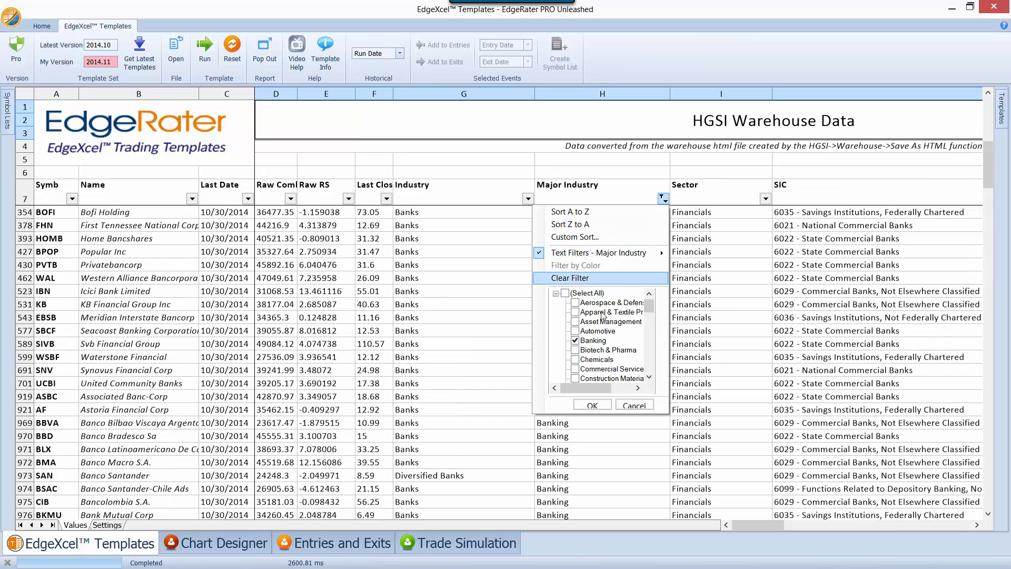
pyautogui.click(575, 341)
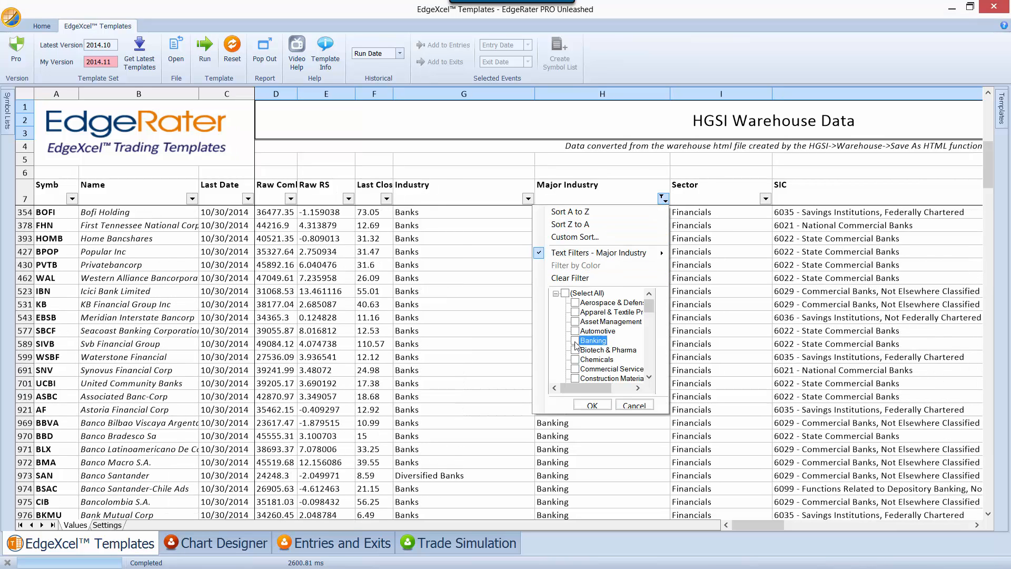
pyautogui.click(592, 405)
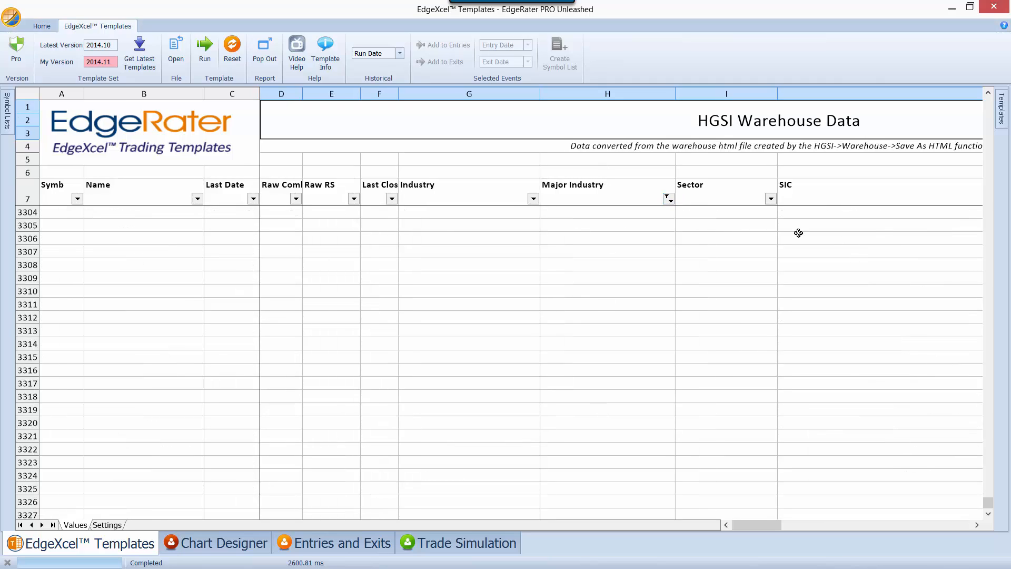
pyautogui.click(668, 199)
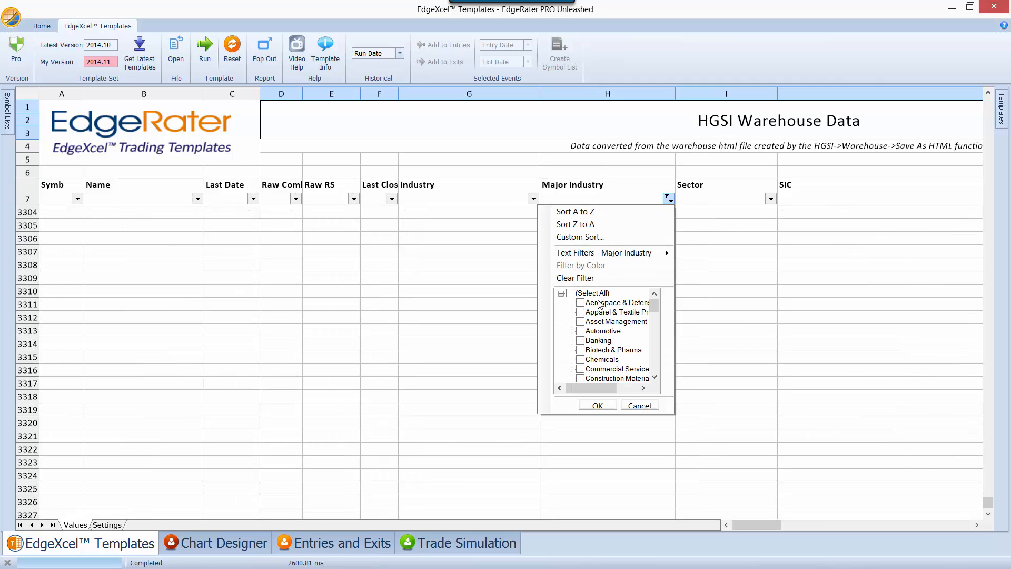
pyautogui.click(570, 293)
pyautogui.click(598, 405)
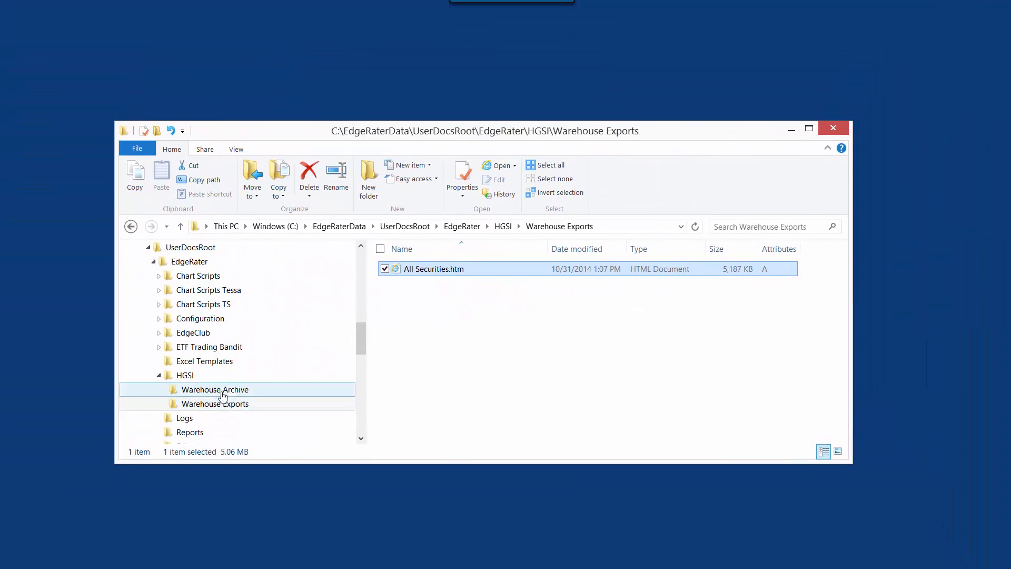
# Open 20141030 Warehouse All Securities.xlsx from the Warehouse Archive folder in Excel and maximize its window
pyautogui.click(216, 390)
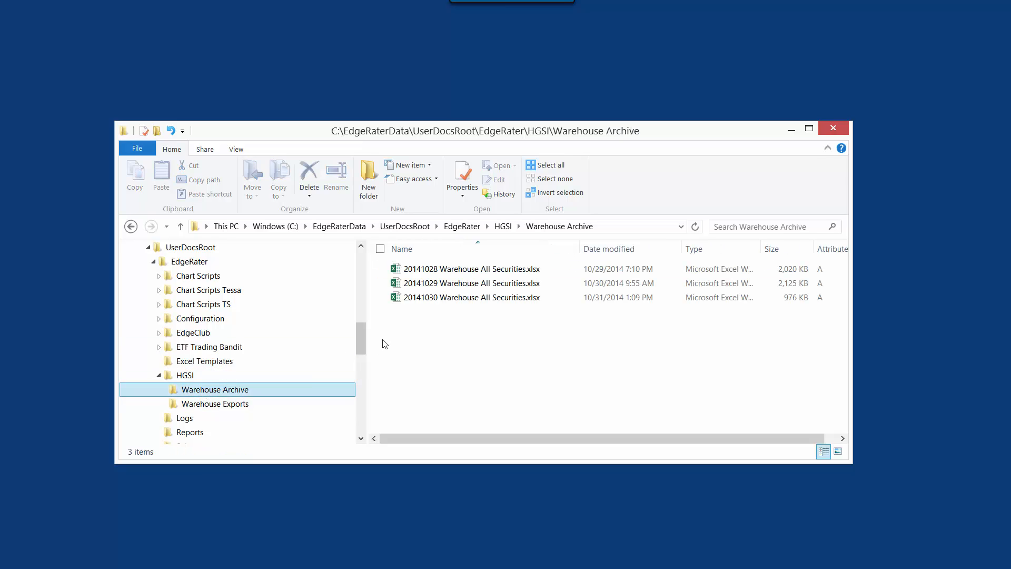
pyautogui.click(439, 300)
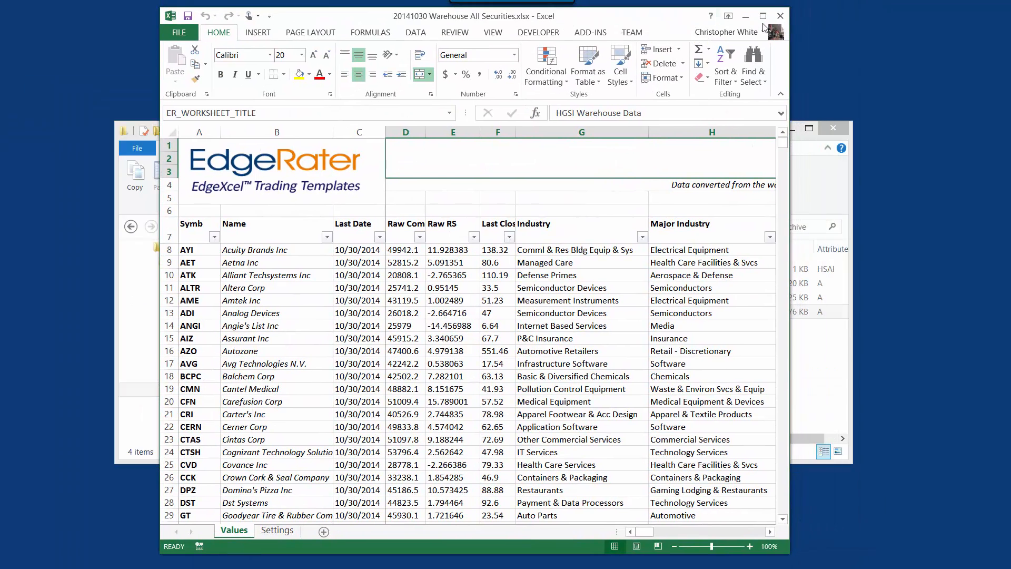
pyautogui.click(763, 16)
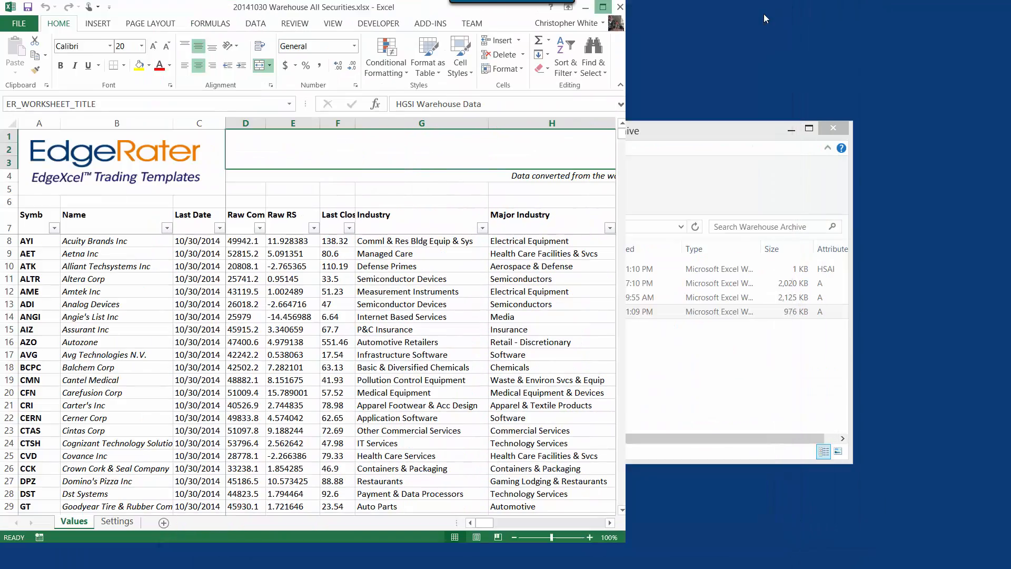
# Look across the columns of the archived warehouse workbook in Excel and restore its window to a smaller size
pyautogui.moveTo(766, 550)
pyautogui.mouseDown()
pyautogui.moveTo(956, 544)
pyautogui.moveTo(941, 533)
pyautogui.moveTo(761, 547)
pyautogui.mouseUp()
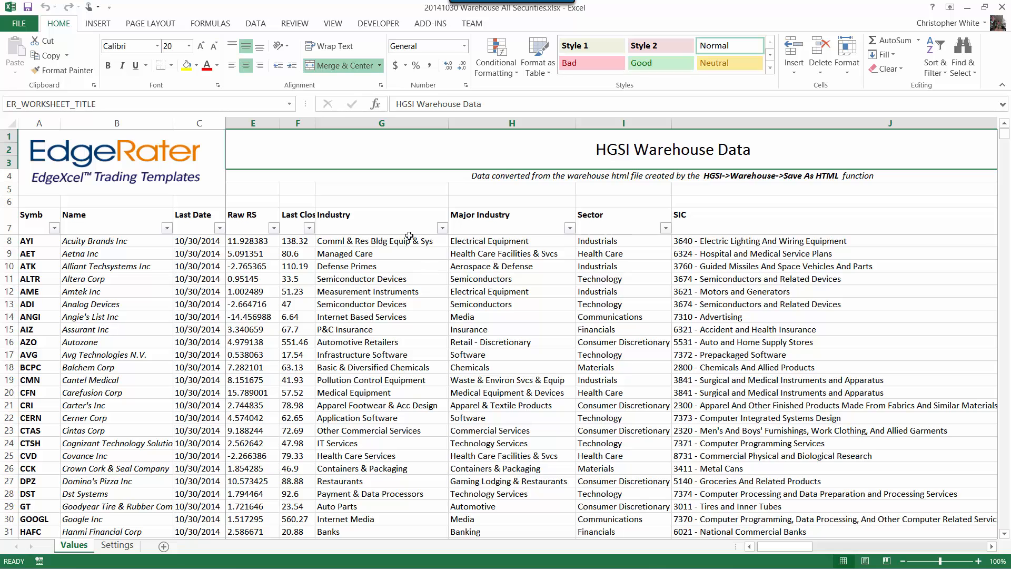
pyautogui.doubleClick(695, 14)
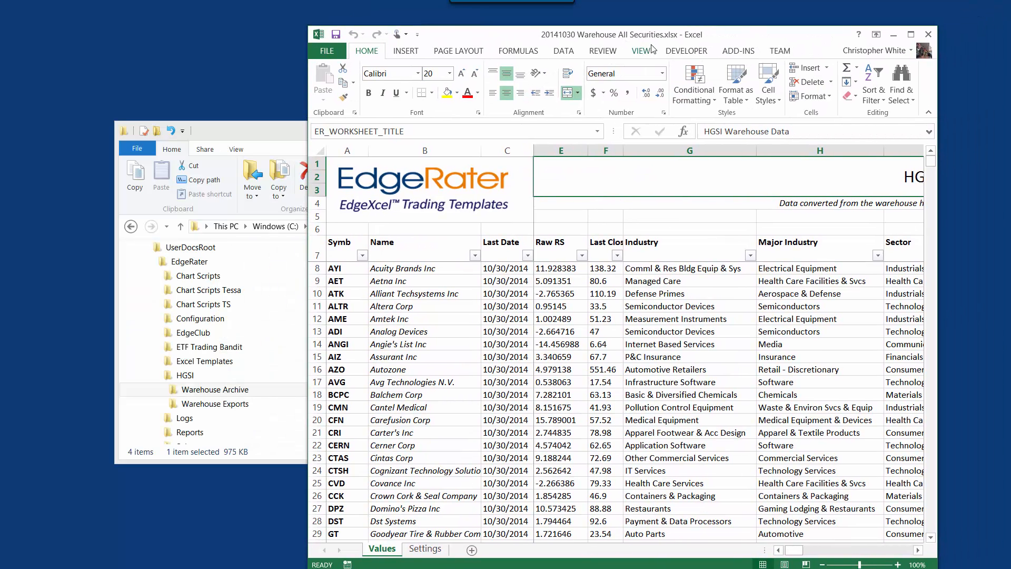
pyautogui.click(640, 51)
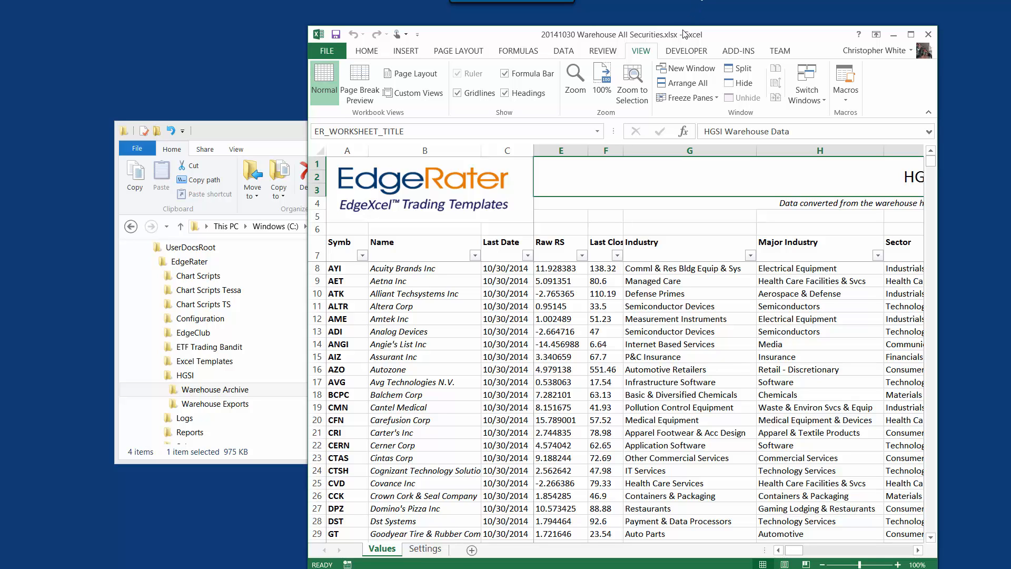
# Minimize Excel, look at the archived workbooks in the Warehouse Archive folder, and return to EdgeRater
pyautogui.click(894, 34)
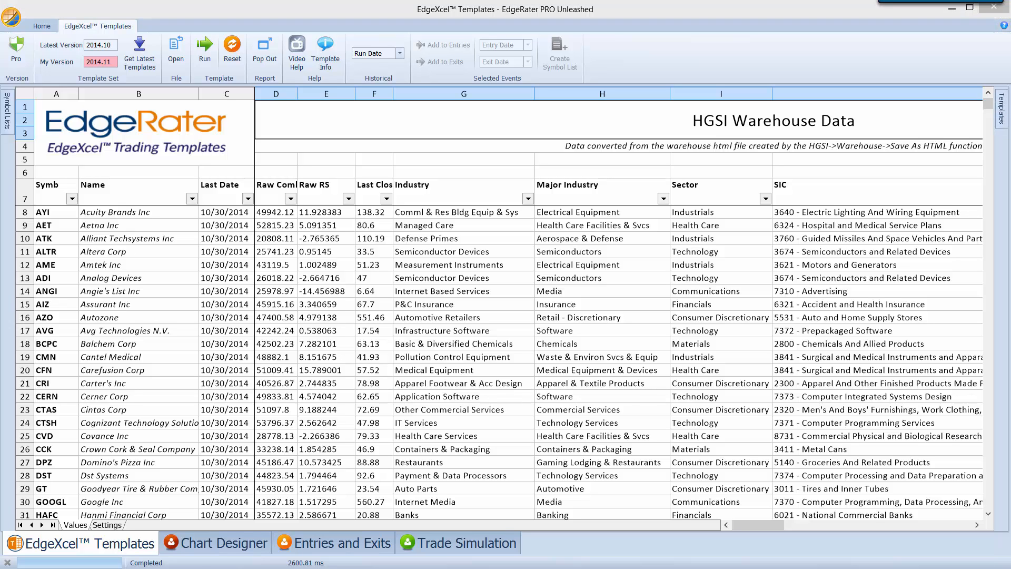
pyautogui.moveTo(1010, 0); pyautogui.dragTo(398, 138)
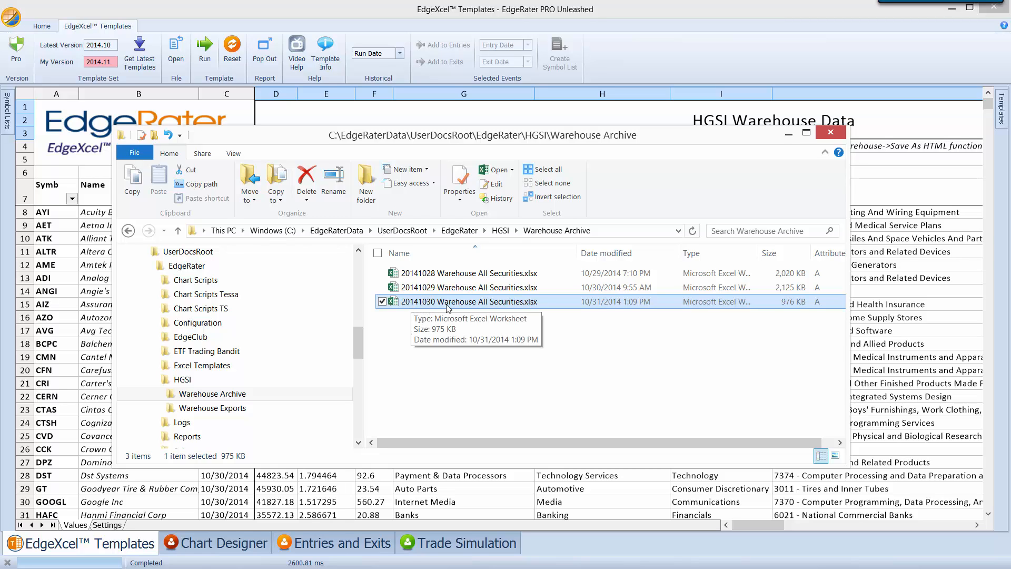
pyautogui.click(444, 23)
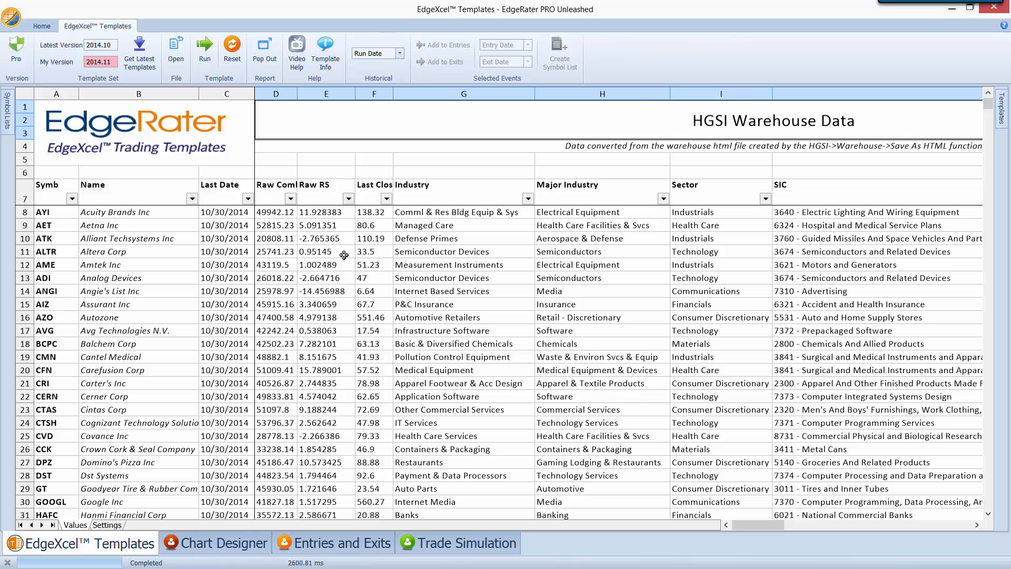
# Open the Chart Viewer from the warehouse data, go through the charts row by row down to AVG, and close the viewer
pyautogui.click(425, 251)
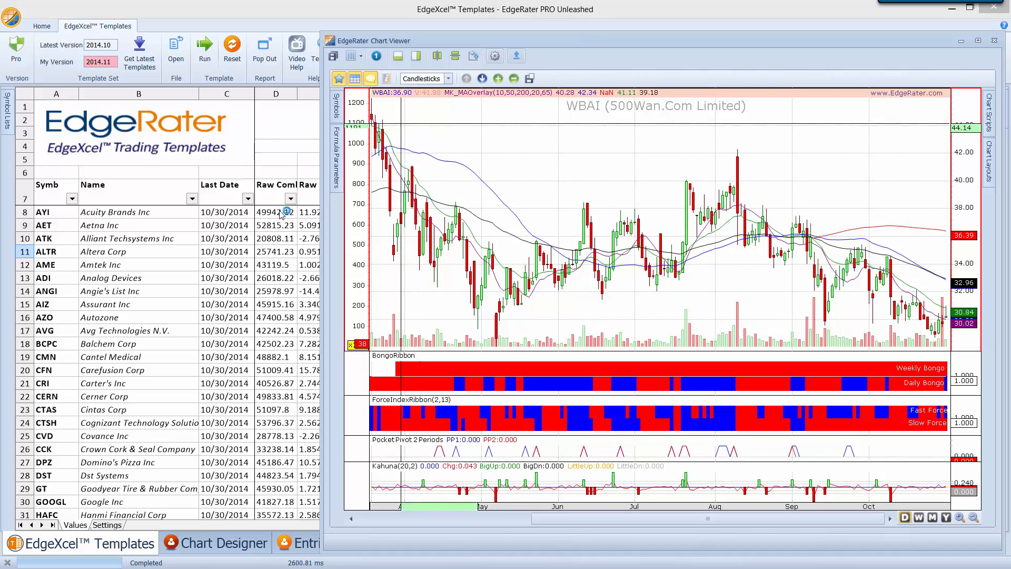
pyautogui.click(287, 227)
pyautogui.press('Down')
pyautogui.press('Down')
pyautogui.press('Down')
pyautogui.press('Down')
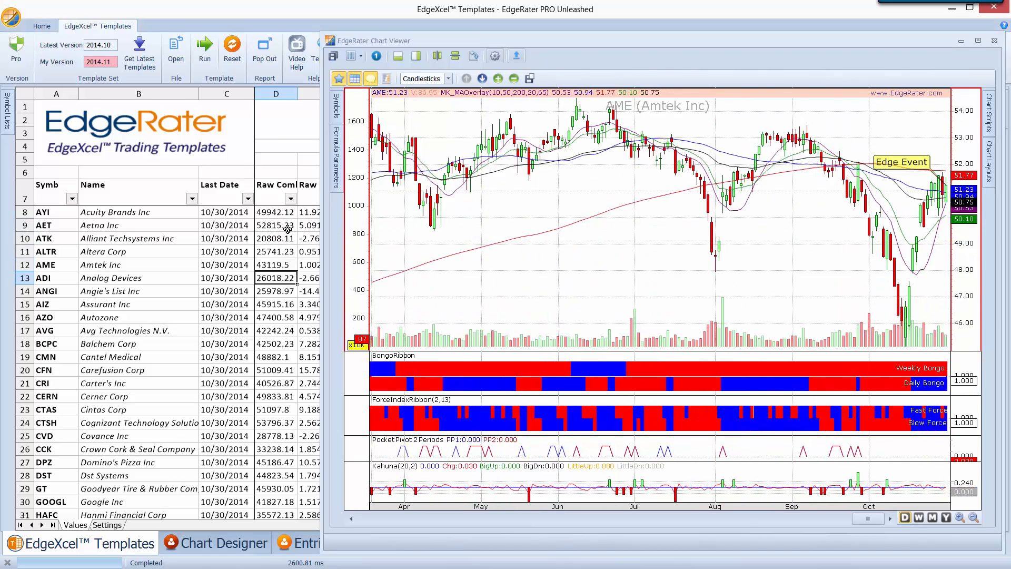
pyautogui.press('Down')
pyautogui.press('Down')
pyautogui.press('Down')
pyautogui.press('Down')
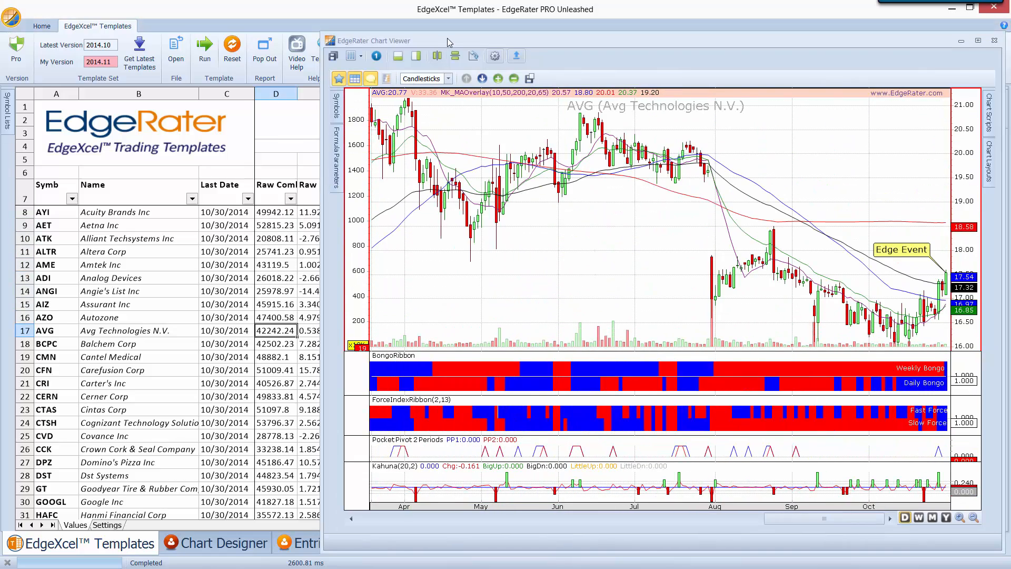
pyautogui.moveTo(450, 42); pyautogui.dragTo(446, 1)
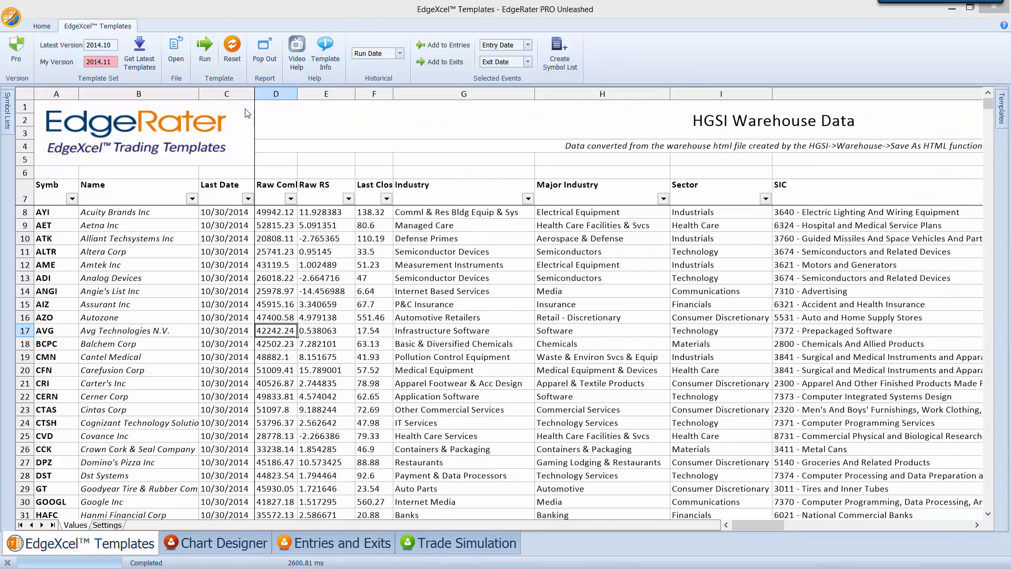
# Find "hgs b" in the warehouse sheet and fit the HGS Boxes column to its contents
pyautogui.click(563, 278)
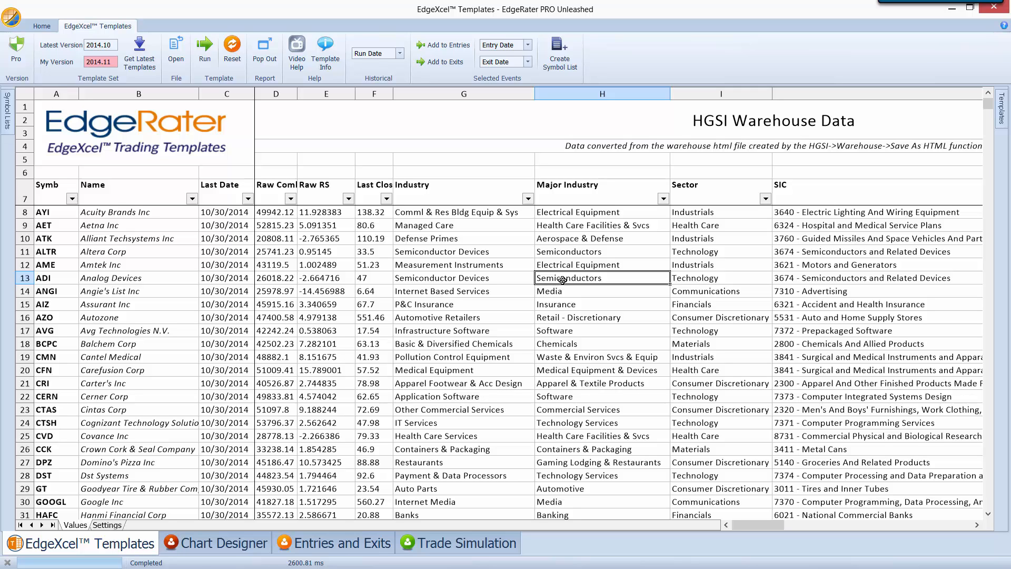
pyautogui.hotkey('ctrl', 'f')
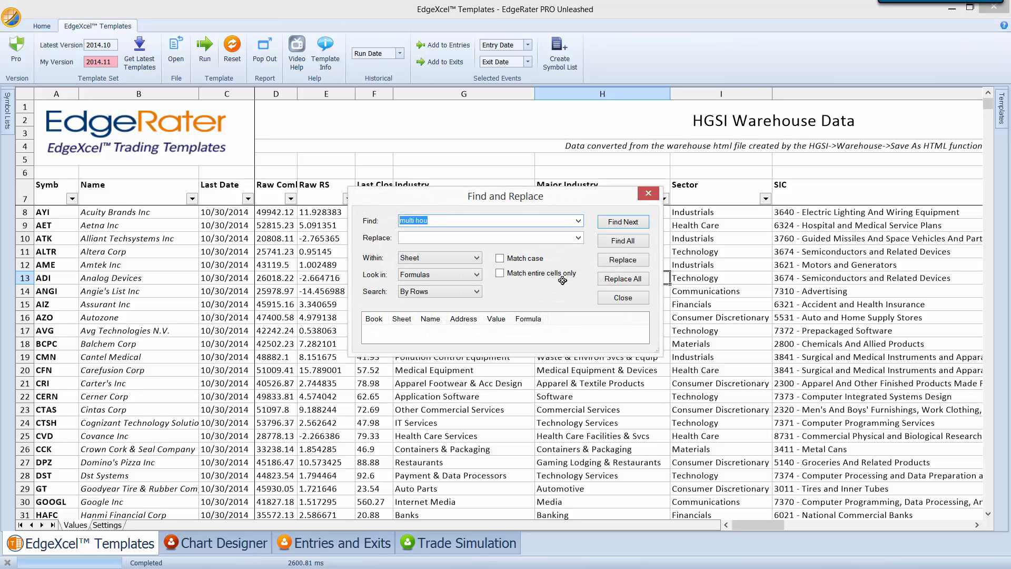
pyautogui.write('hgs b')
pyautogui.press('Return')
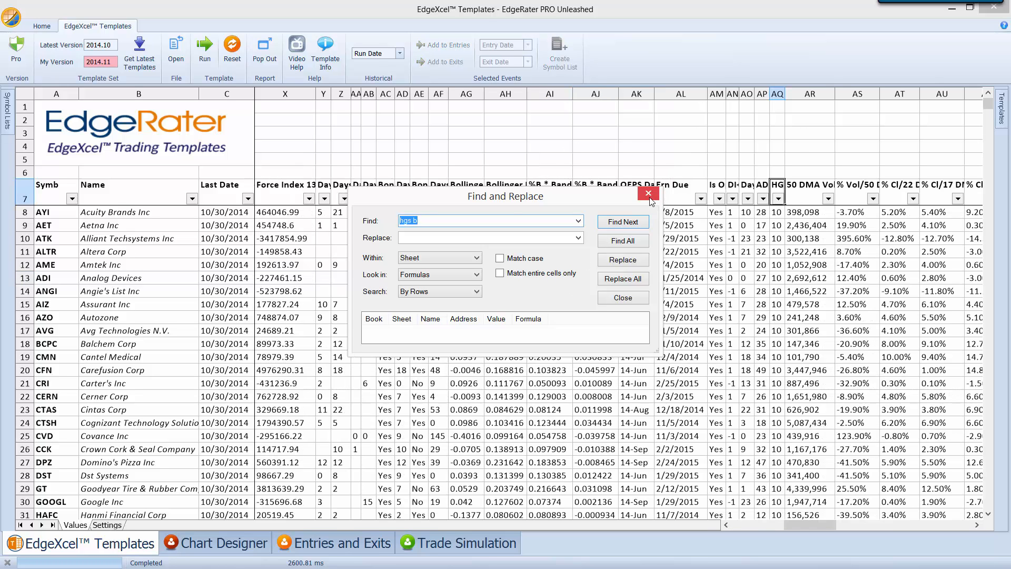
pyautogui.click(648, 193)
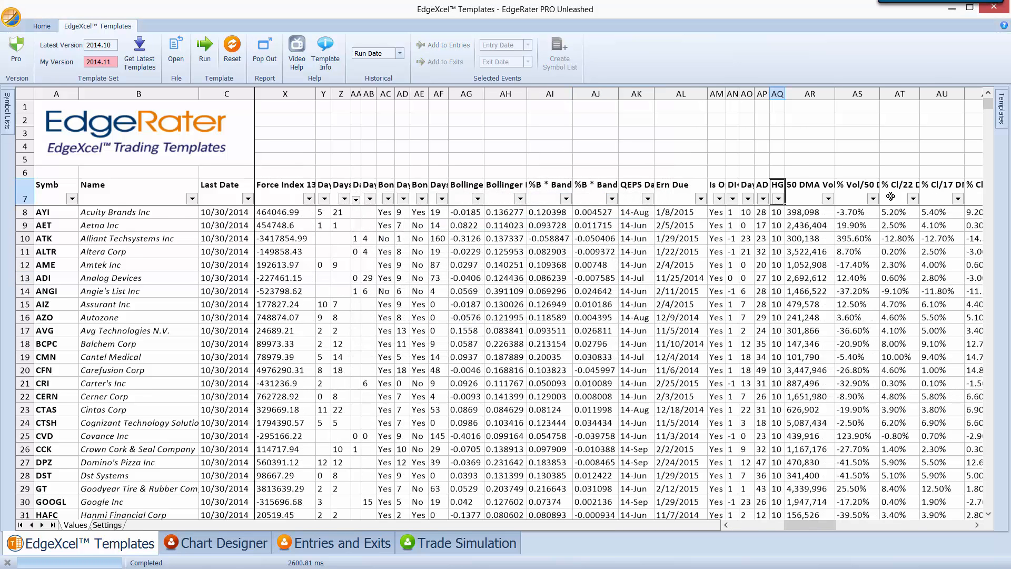
pyautogui.doubleClick(785, 94)
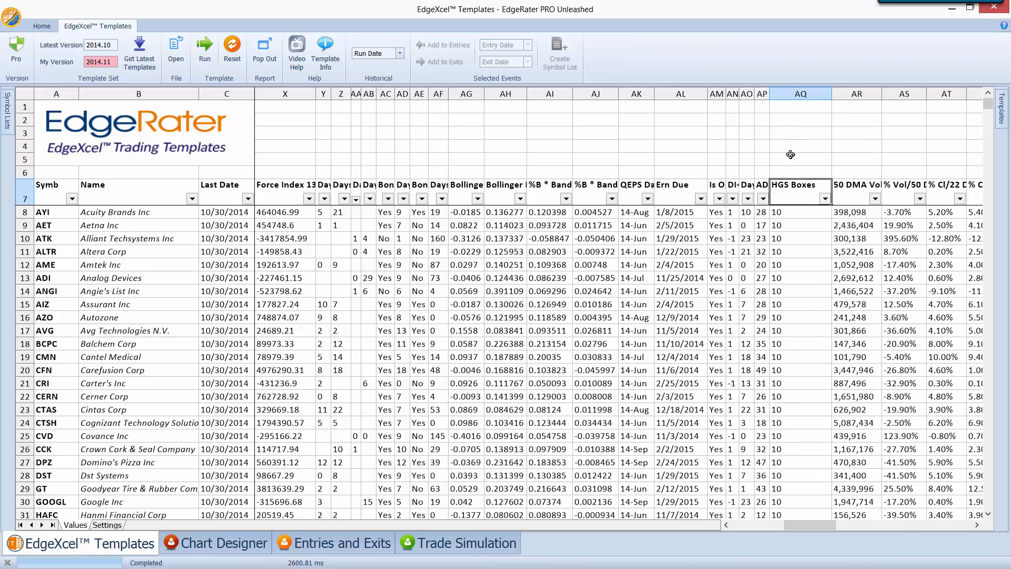
# Filter the HGS Boxes column to show only the value 7
pyautogui.click(825, 199)
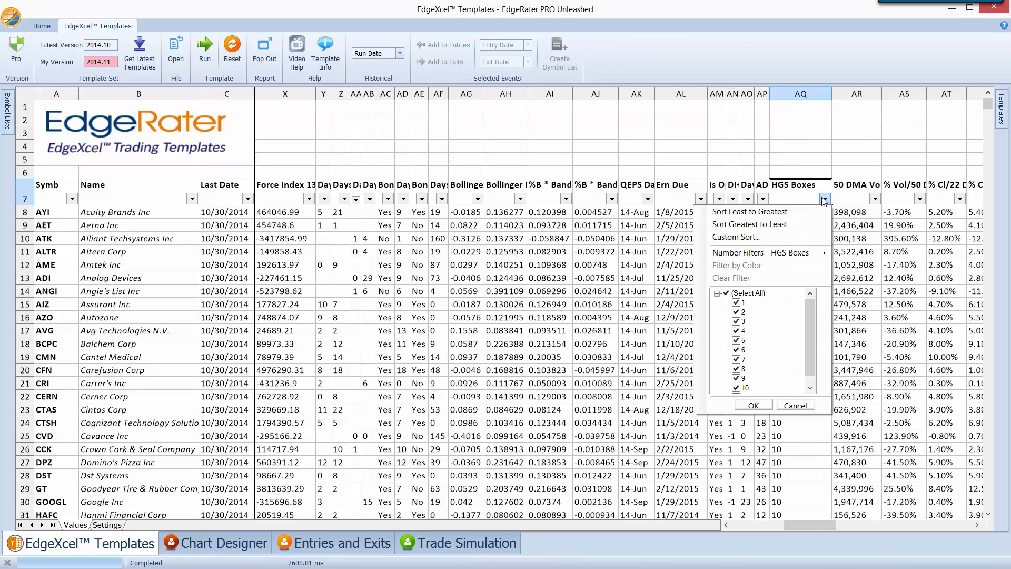
pyautogui.click(726, 293)
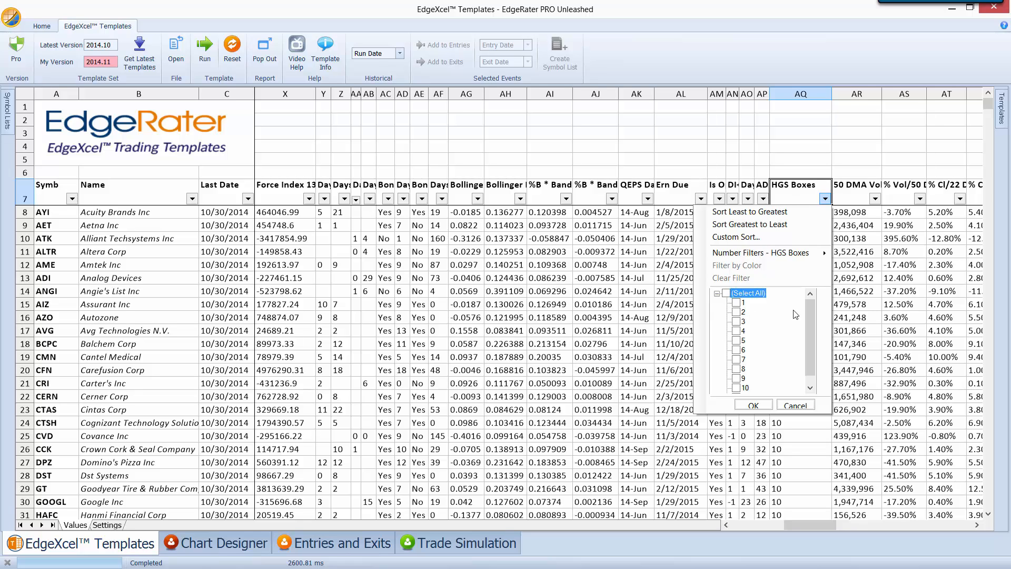
pyautogui.scroll(-1, 808, 308)
pyautogui.click(736, 349)
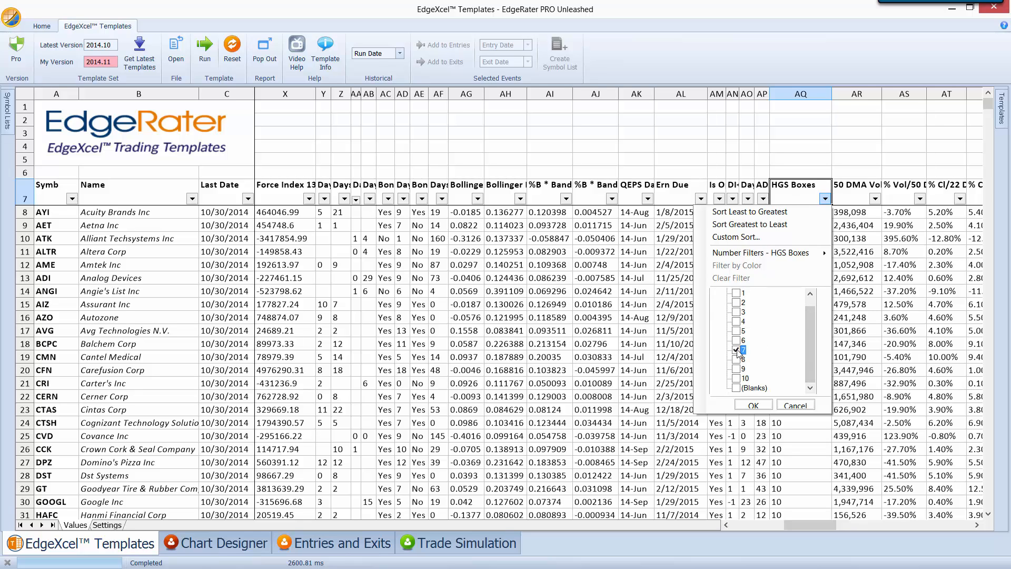
pyautogui.click(753, 406)
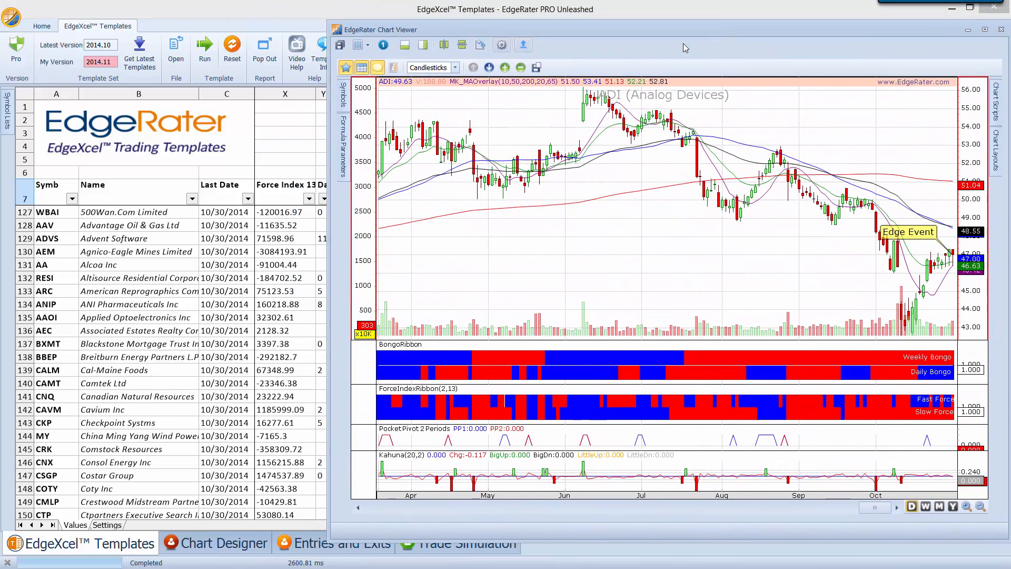
# Go through the filtered securities' charts from WBAI down to AEC, hiding the Edge Event labels, and close the Chart Viewer
pyautogui.click(148, 216)
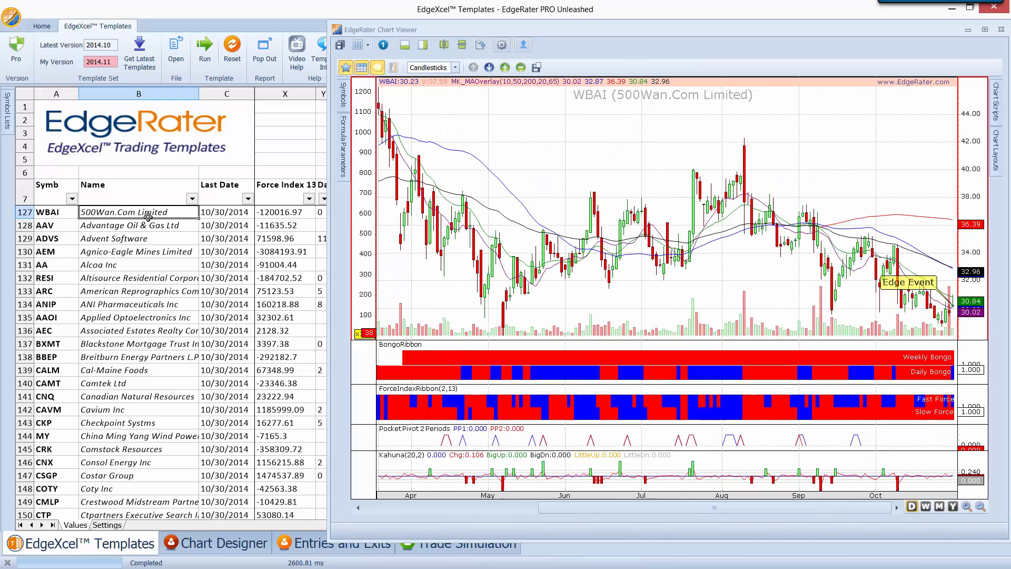
pyautogui.press('Down')
pyautogui.press('Down')
pyautogui.press('Down')
pyautogui.press('Down')
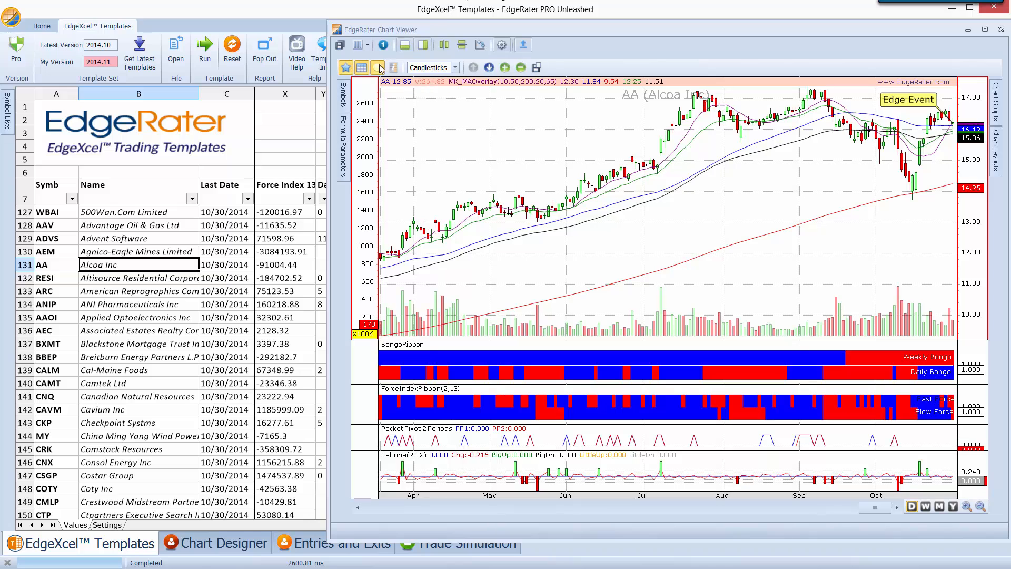
pyautogui.press('Down')
pyautogui.press('Down')
pyautogui.press('Down')
pyautogui.press('Down')
pyautogui.press('Down')
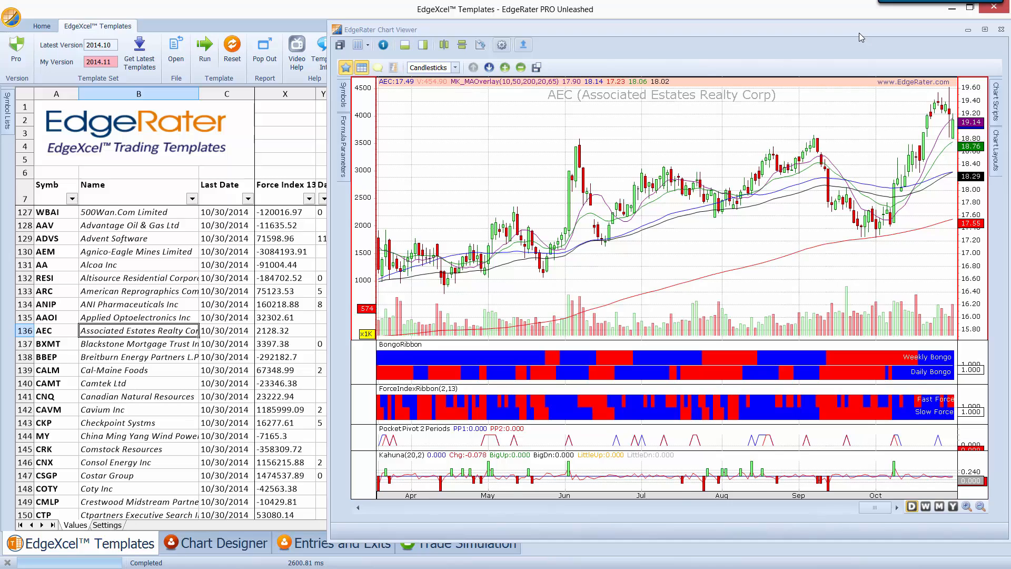
pyautogui.moveTo(859, 32); pyautogui.dragTo(817, 33)
pyautogui.click(959, 32)
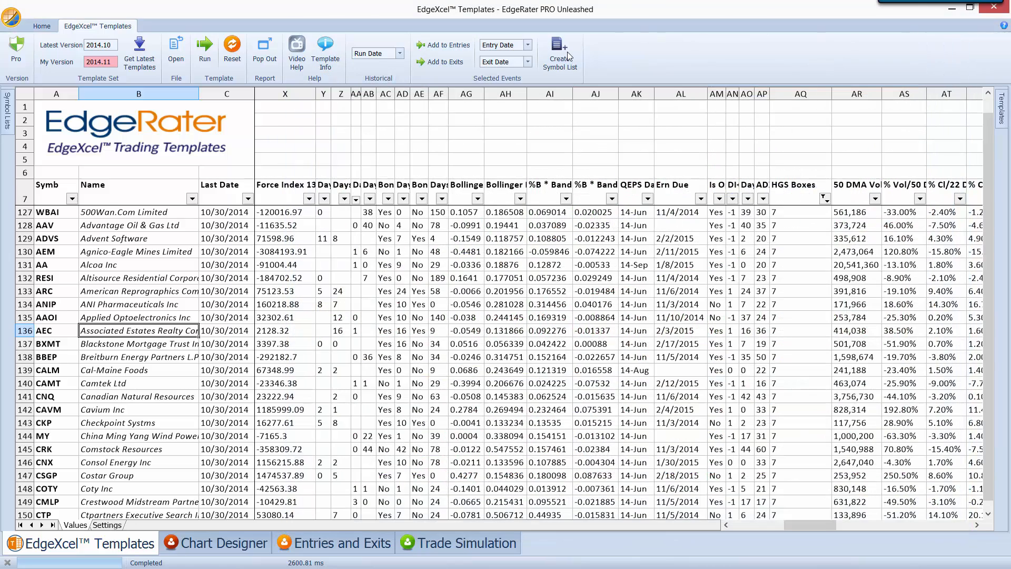
# Open 20141028 Warehouse All Securities.xlsx from the Warehouse Archive folder in EdgeRater
pyautogui.click(178, 73)
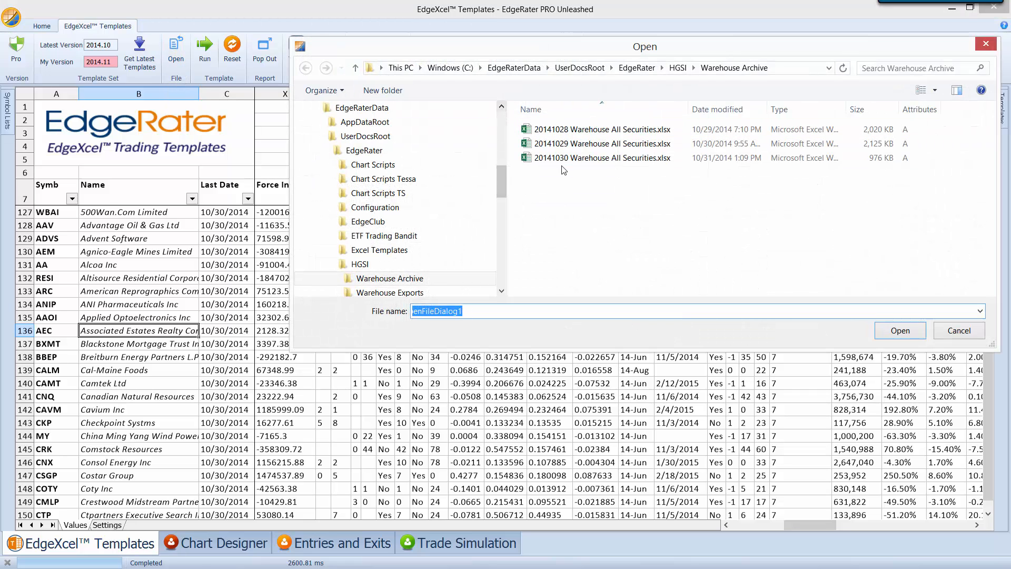
pyautogui.click(552, 131)
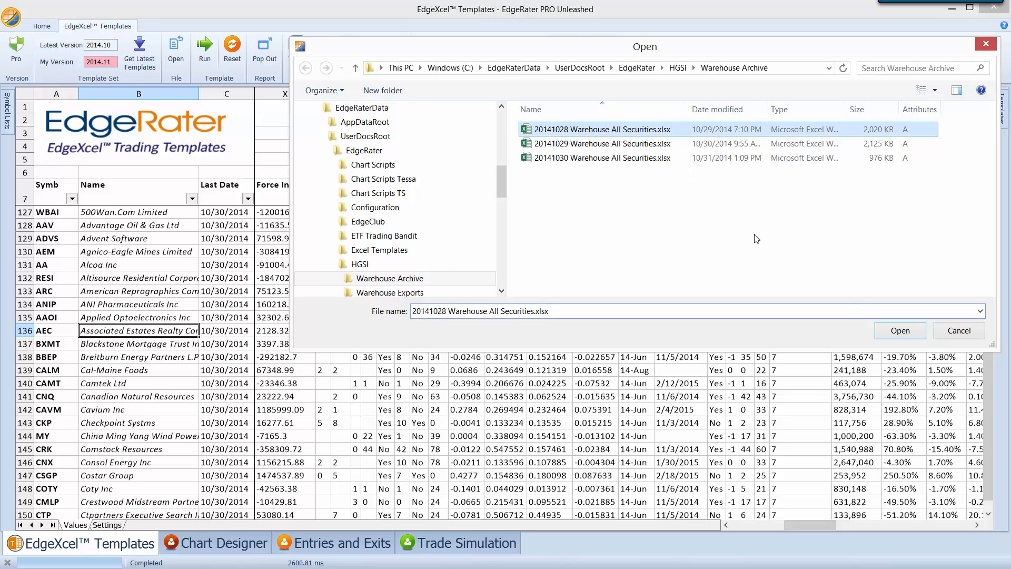
pyautogui.click(899, 330)
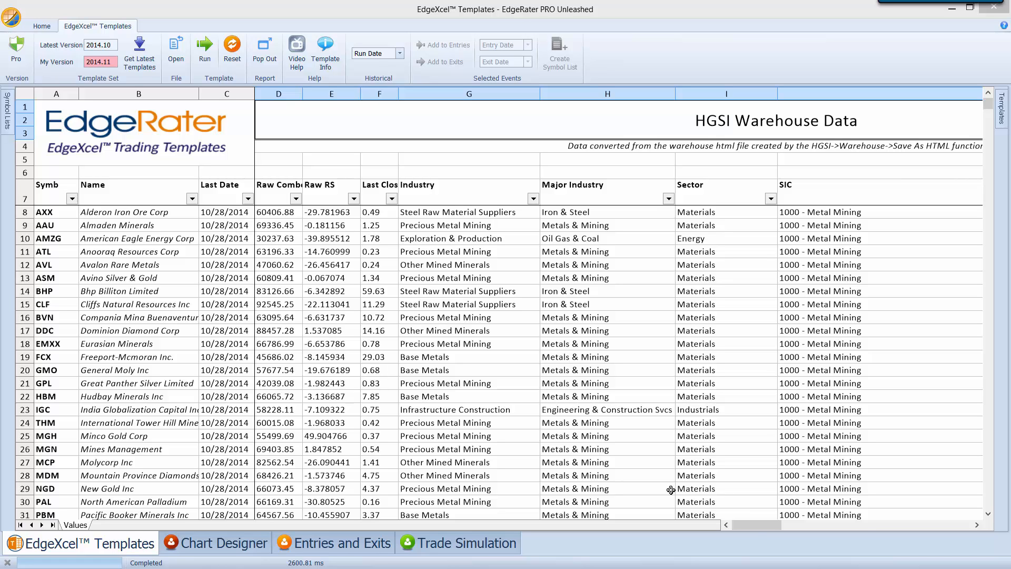
# Find the HGS Boxes column in the 10/28/2014 warehouse sheet by searching for "hgs b"
pyautogui.moveTo(758, 526); pyautogui.dragTo(778, 526)
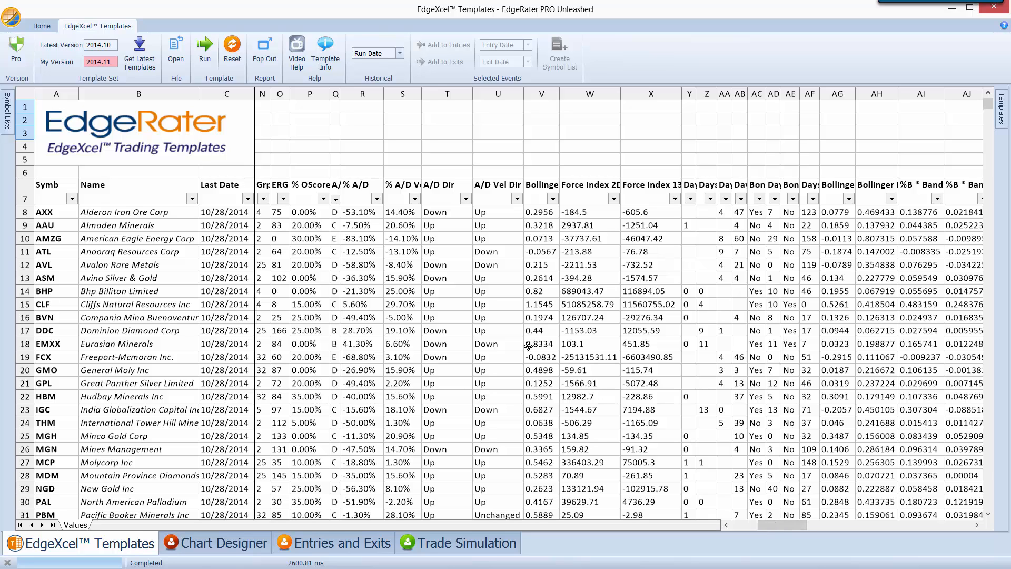
pyautogui.hotkey('ctrl', 'f')
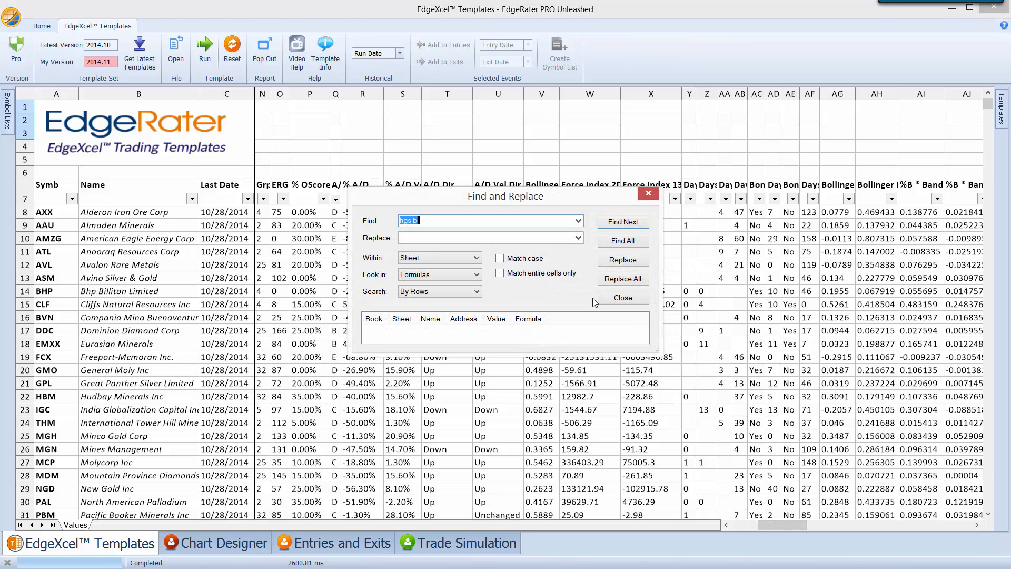
pyautogui.click(623, 221)
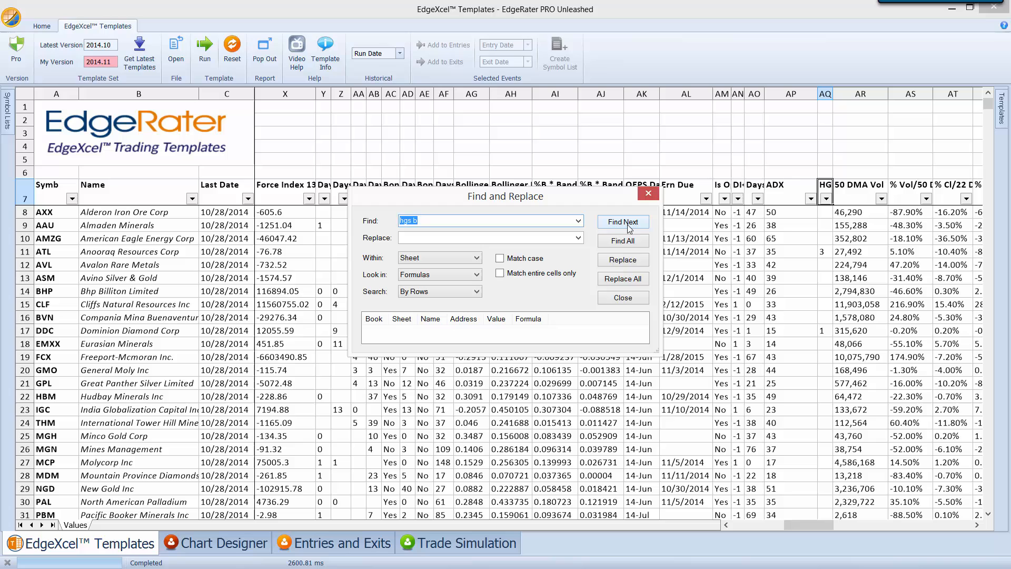
pyautogui.click(648, 193)
# Filter the 10/28/2014 sheet's HGS Boxes column to the value 7 only
pyautogui.click(825, 199)
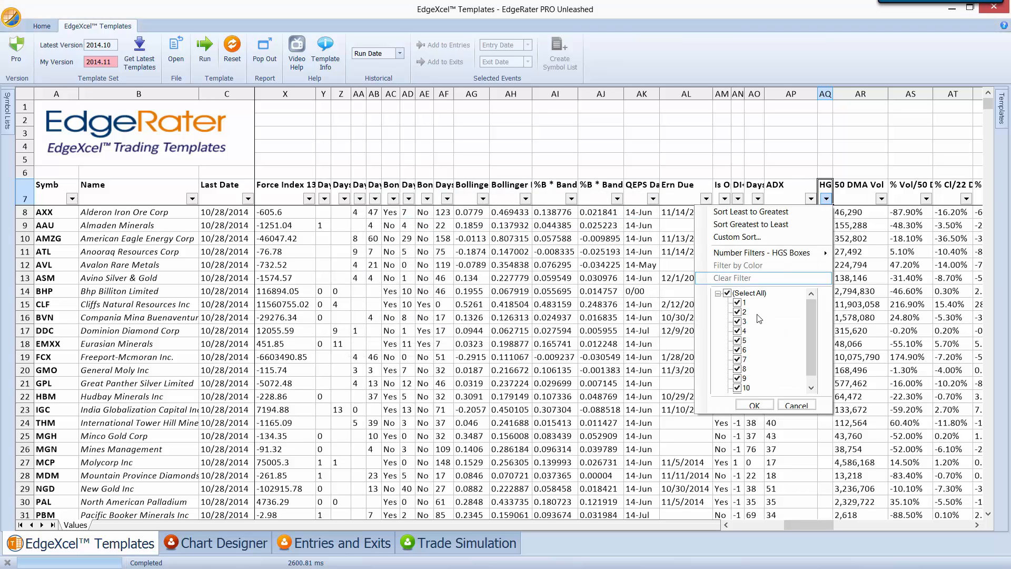
pyautogui.click(727, 293)
pyautogui.click(739, 360)
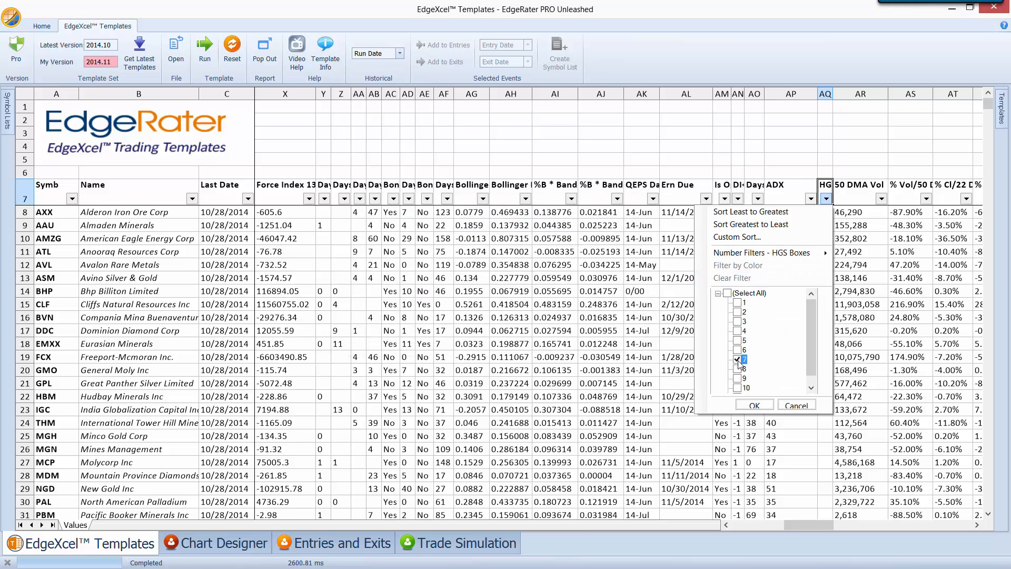
pyautogui.click(754, 406)
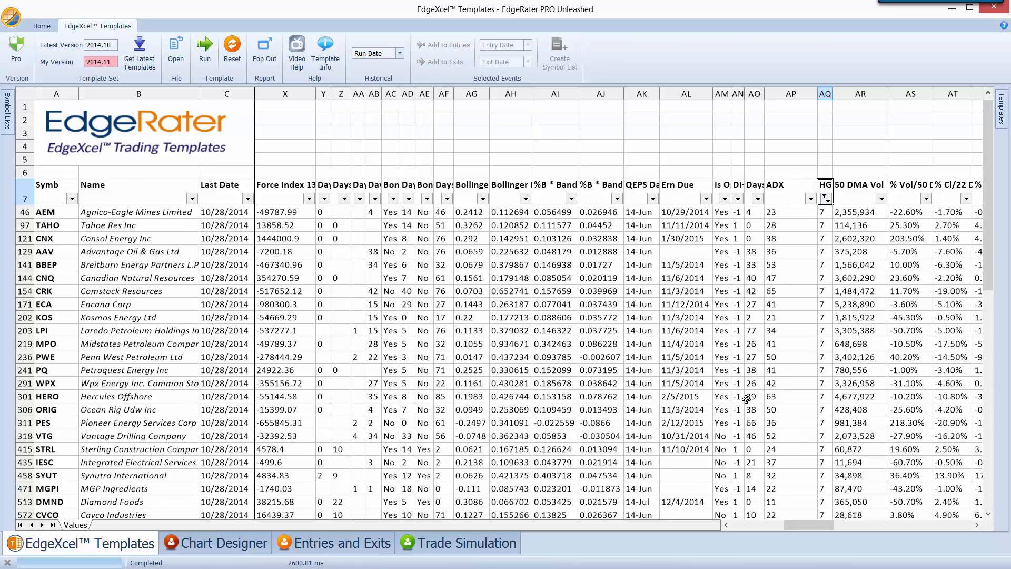
# Open the chart for AEM, move the Chart Viewer clear of the symbol list, and view the TAHO chart
pyautogui.doubleClick(288, 212)
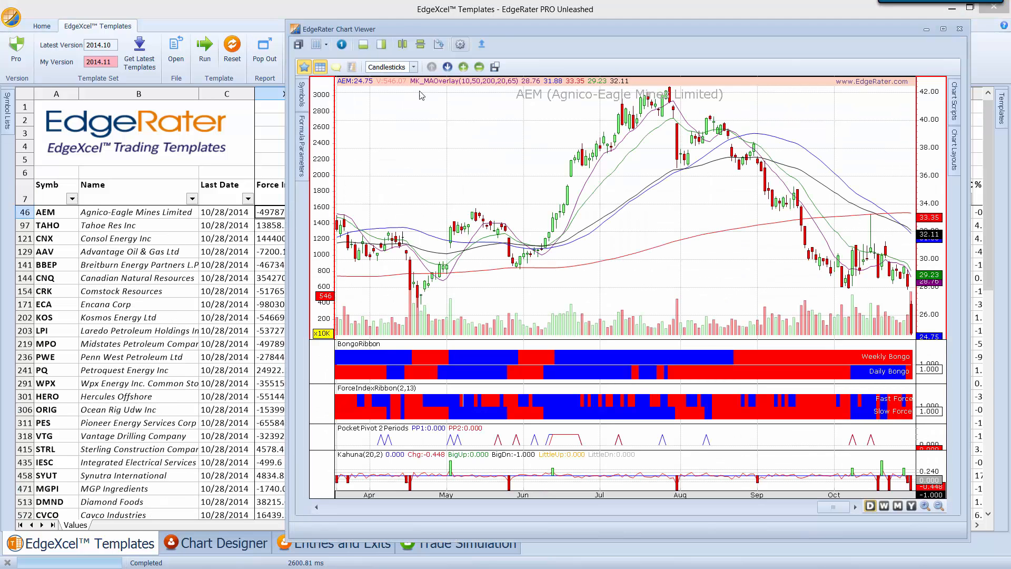
pyautogui.moveTo(510, 31); pyautogui.dragTo(533, 26)
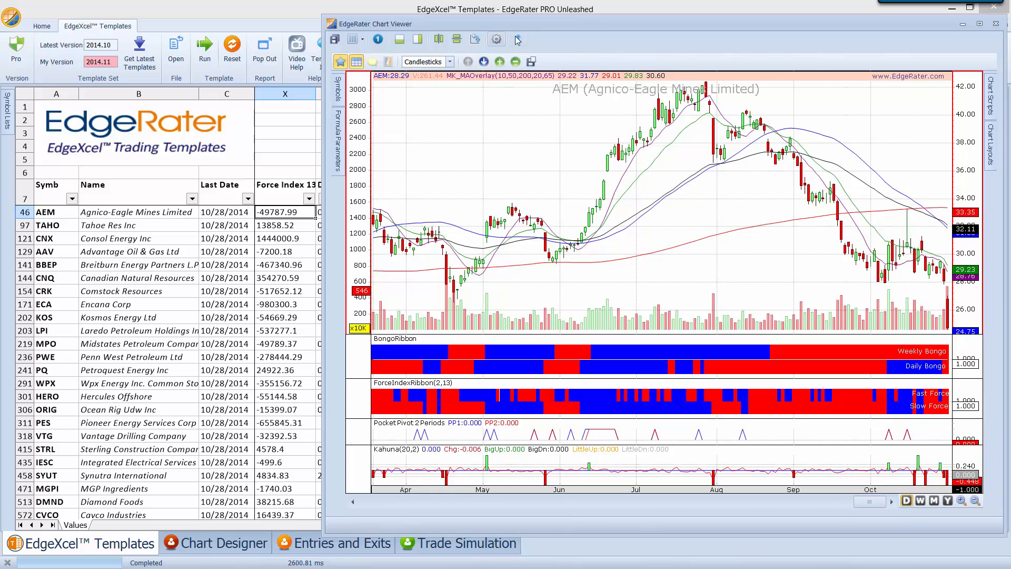
pyautogui.click(296, 227)
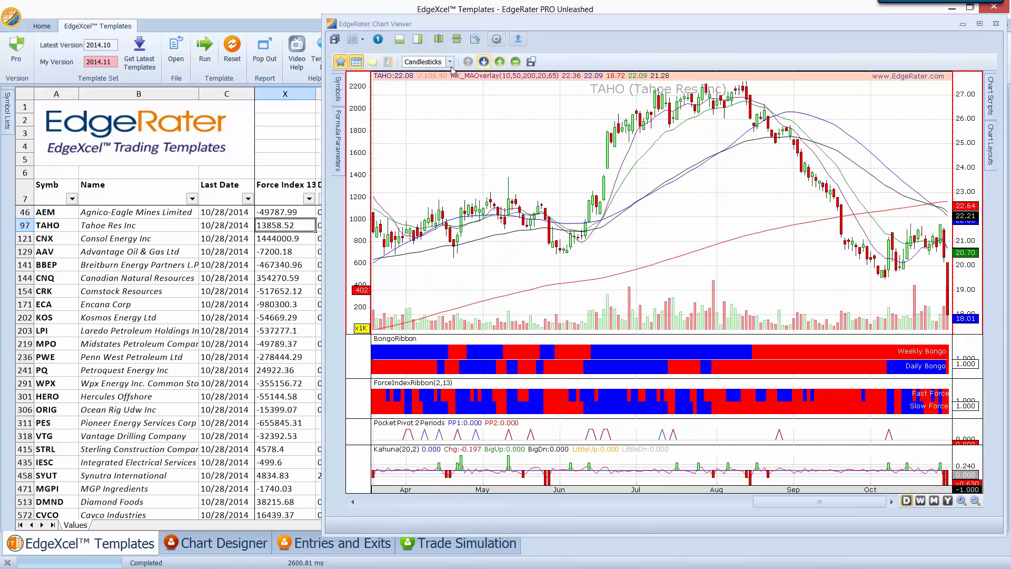
# Show the Edge Event label on the chart and review the charts from CRK down through PWE, plus HERO
pyautogui.click(374, 63)
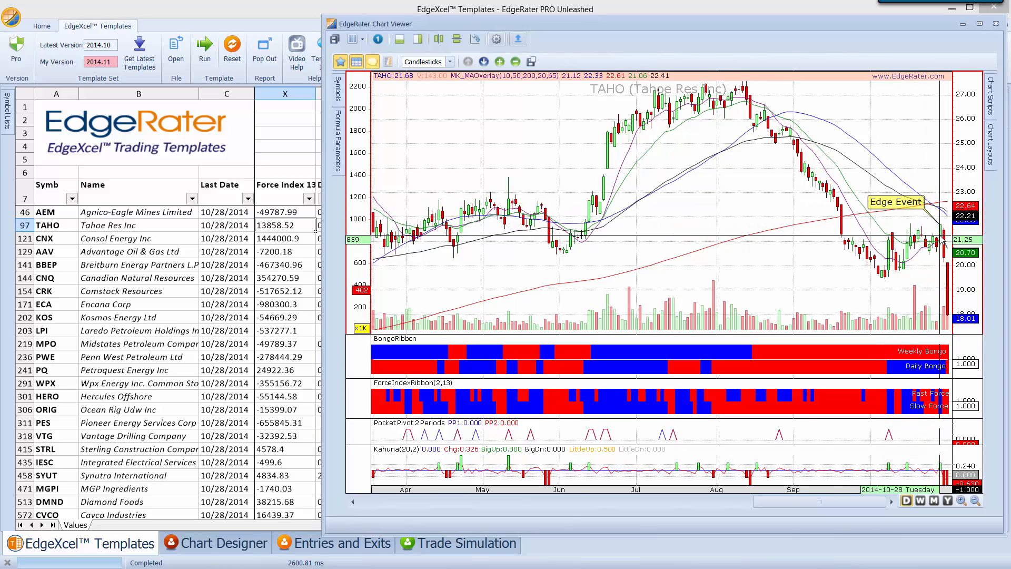
pyautogui.click(280, 288)
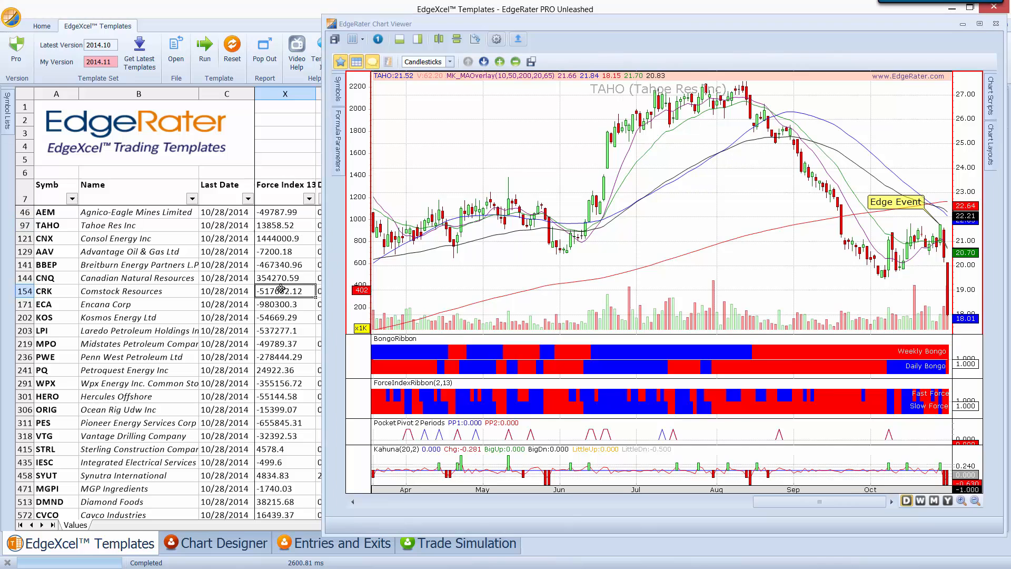
pyautogui.press('Down')
pyautogui.press('Down')
pyautogui.press('Down')
pyautogui.press('Down')
pyautogui.press('Down')
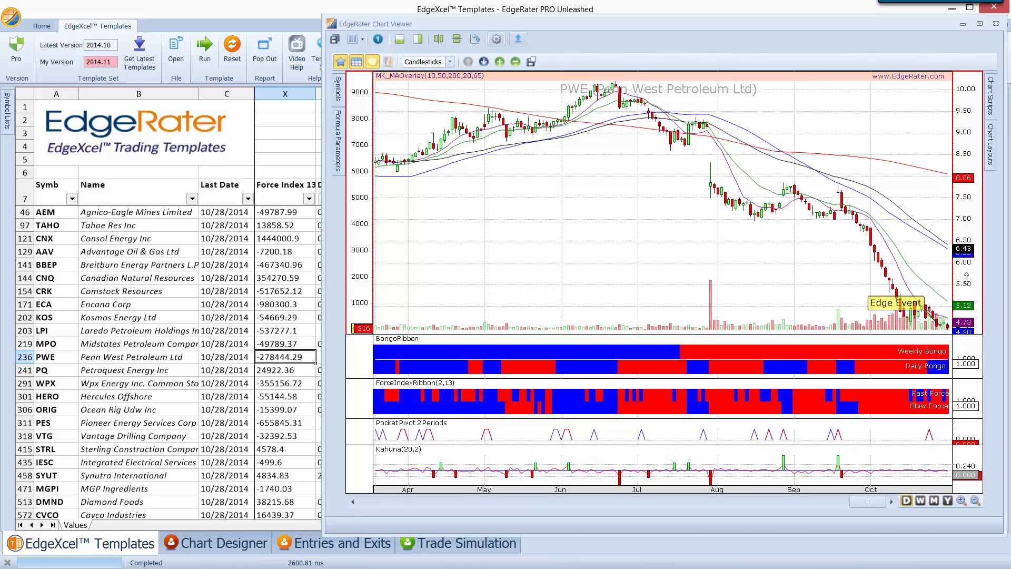
pyautogui.click(299, 396)
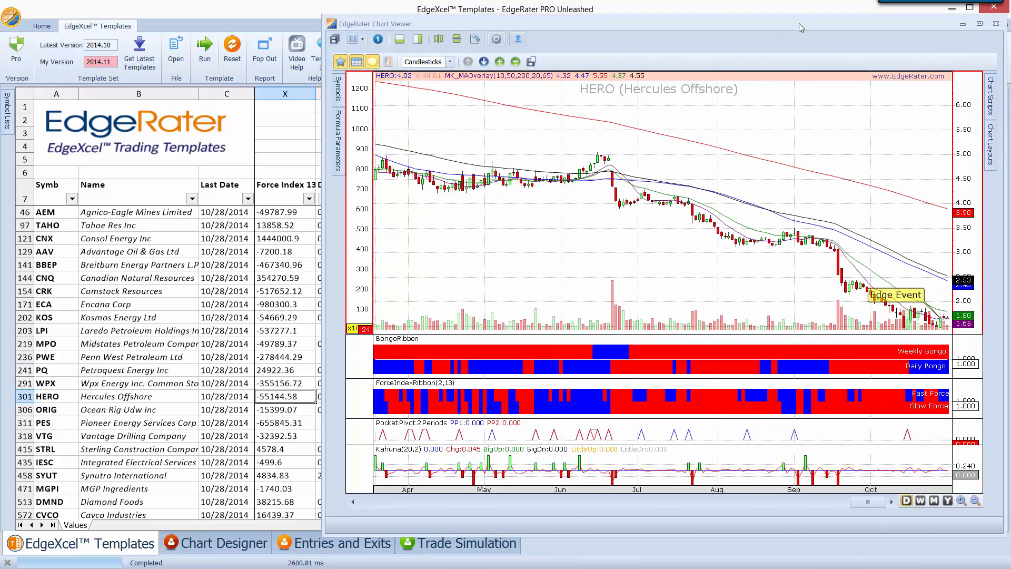
# Clear the Chart Viewer off the warehouse sheet and bring the Industry, Major Industry and Sector columns into view
pyautogui.moveTo(796, 29); pyautogui.dragTo(789, 23)
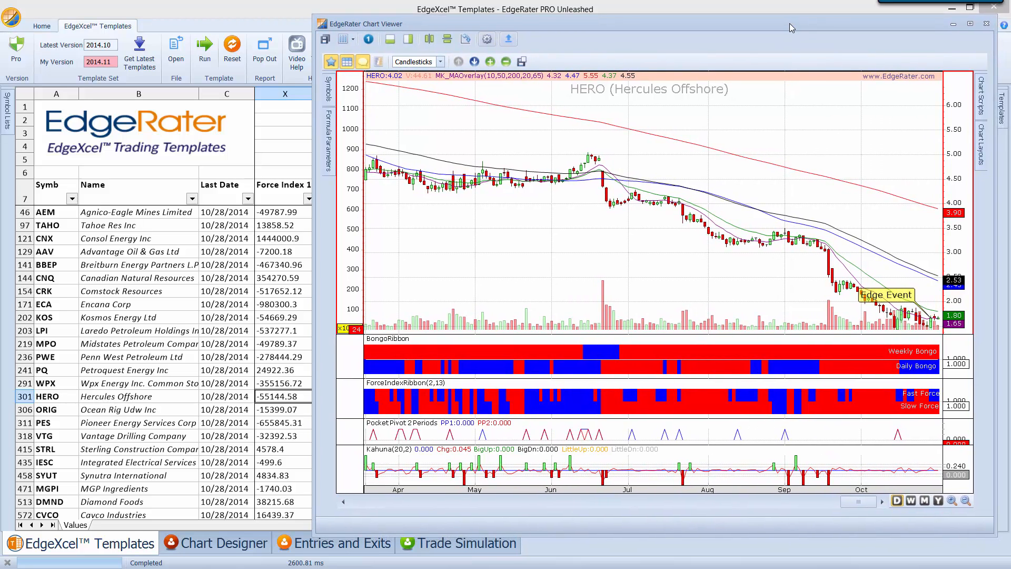
pyautogui.doubleClick(789, 23)
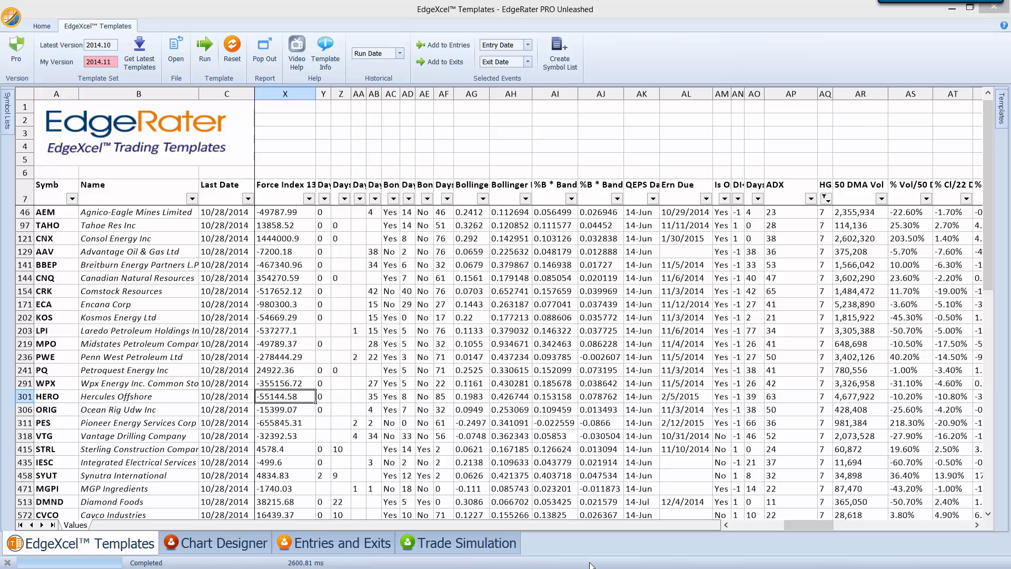
pyautogui.click(751, 523)
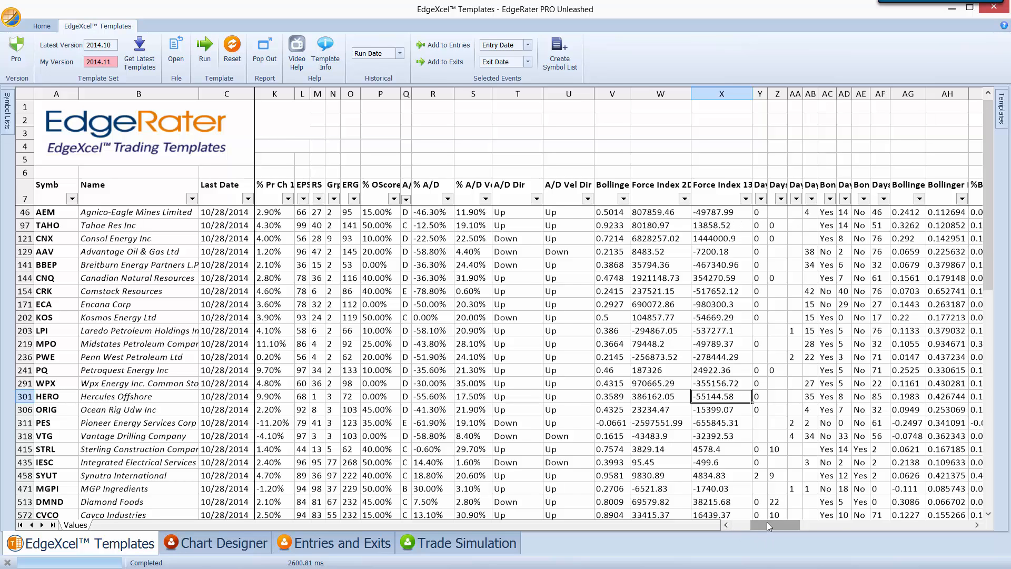
pyautogui.moveTo(767, 525); pyautogui.dragTo(752, 525)
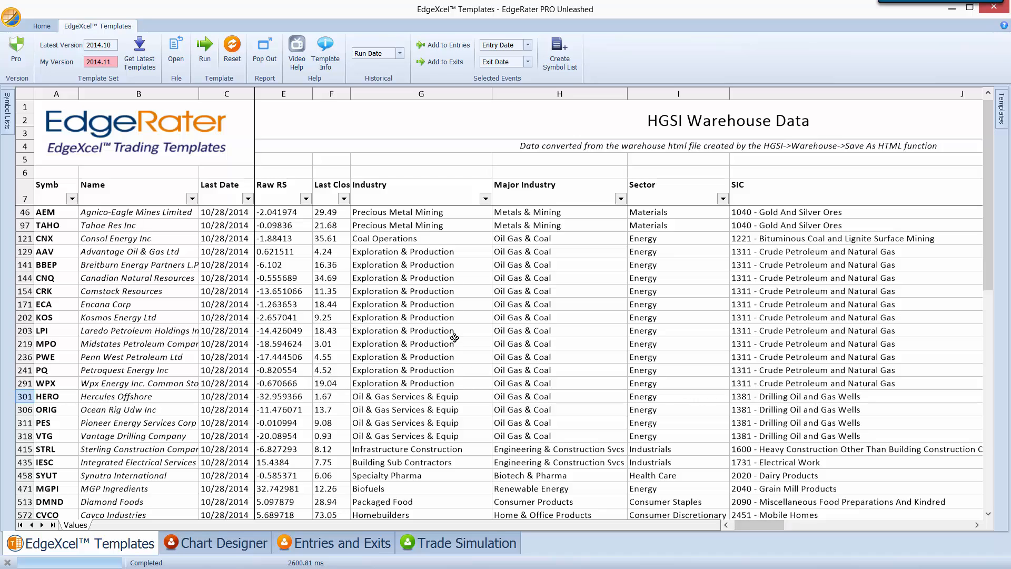